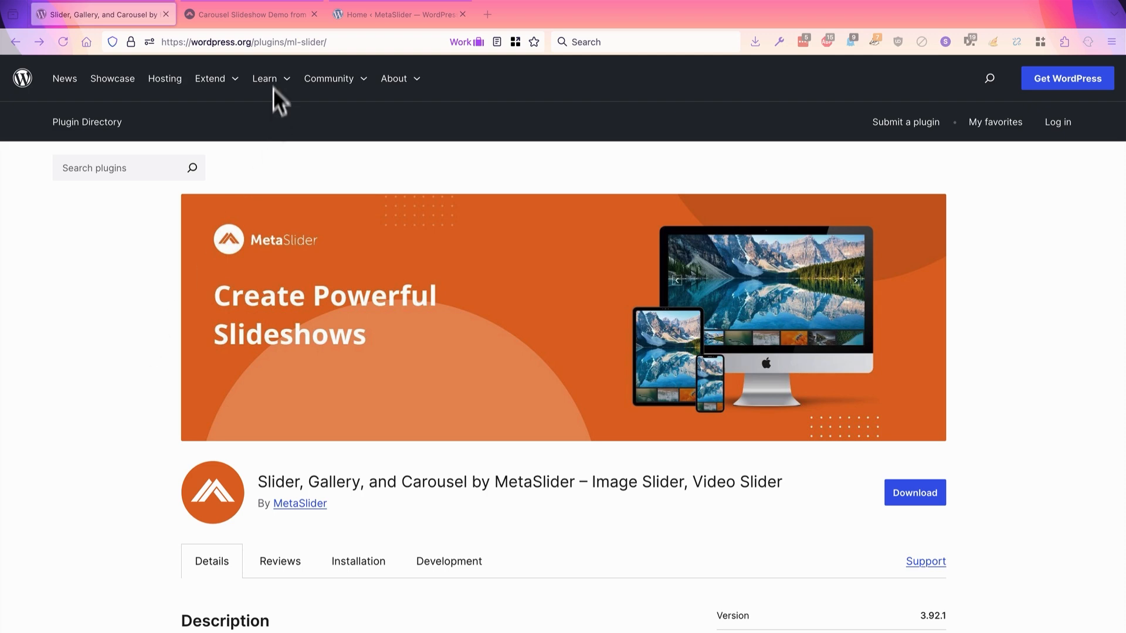
# View the MetaSlider carousel slideshow demo and advance it to the next image.
pyautogui.click(242, 15)
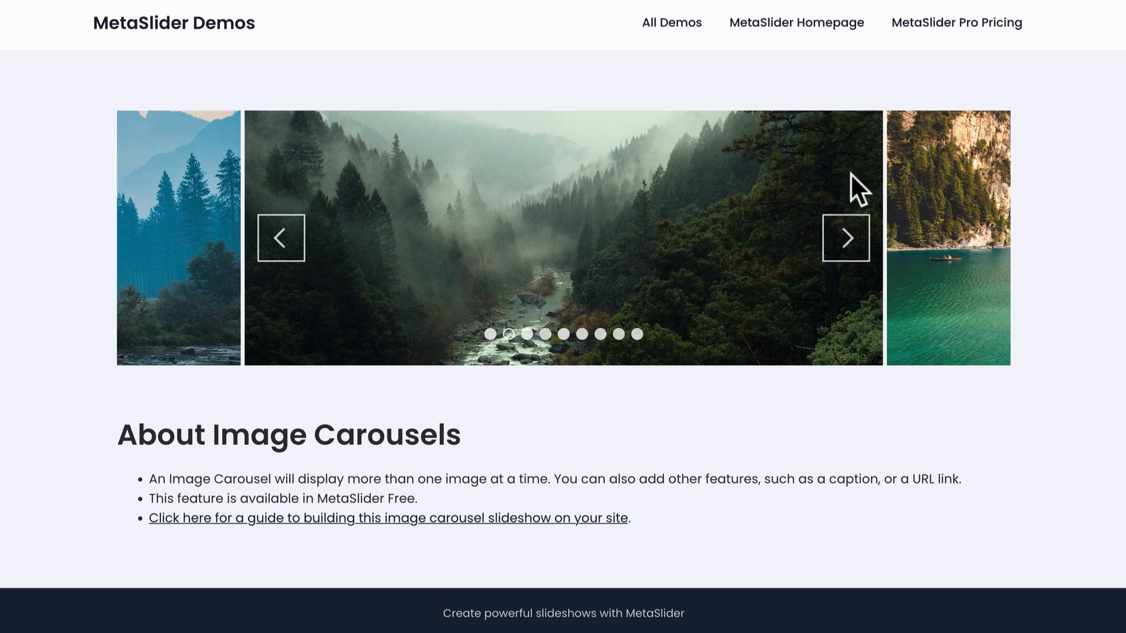
pyautogui.click(845, 249)
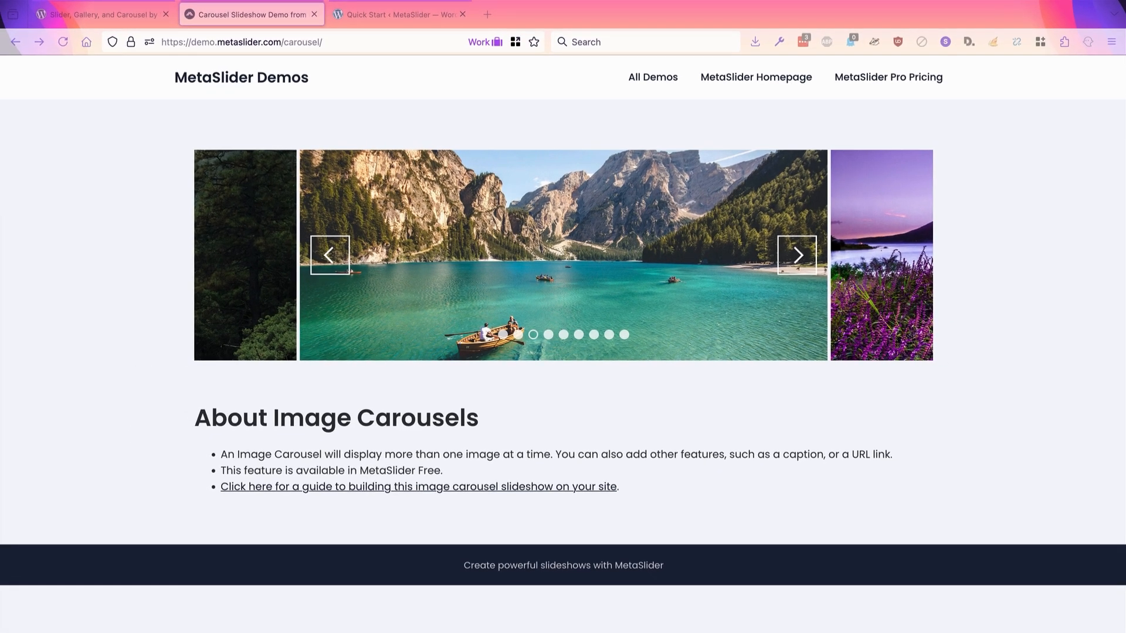
# Create a new MetaSlider slideshow from the pre-built YouTube Slideshow demo in the WordPress admin.
pyautogui.click(365, 15)
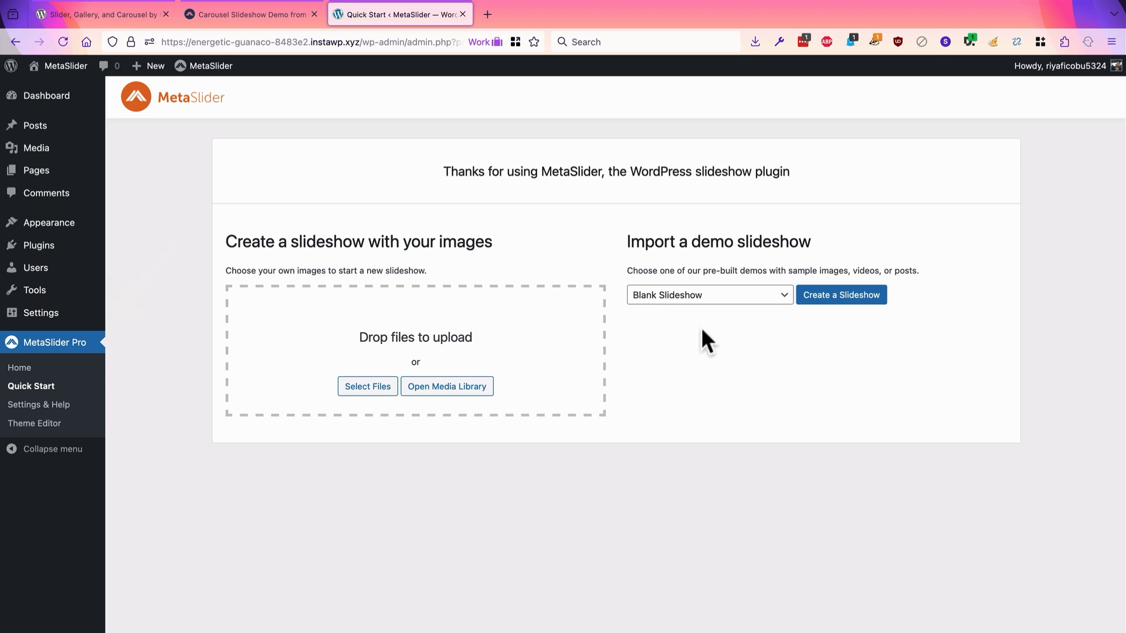
pyautogui.click(692, 300)
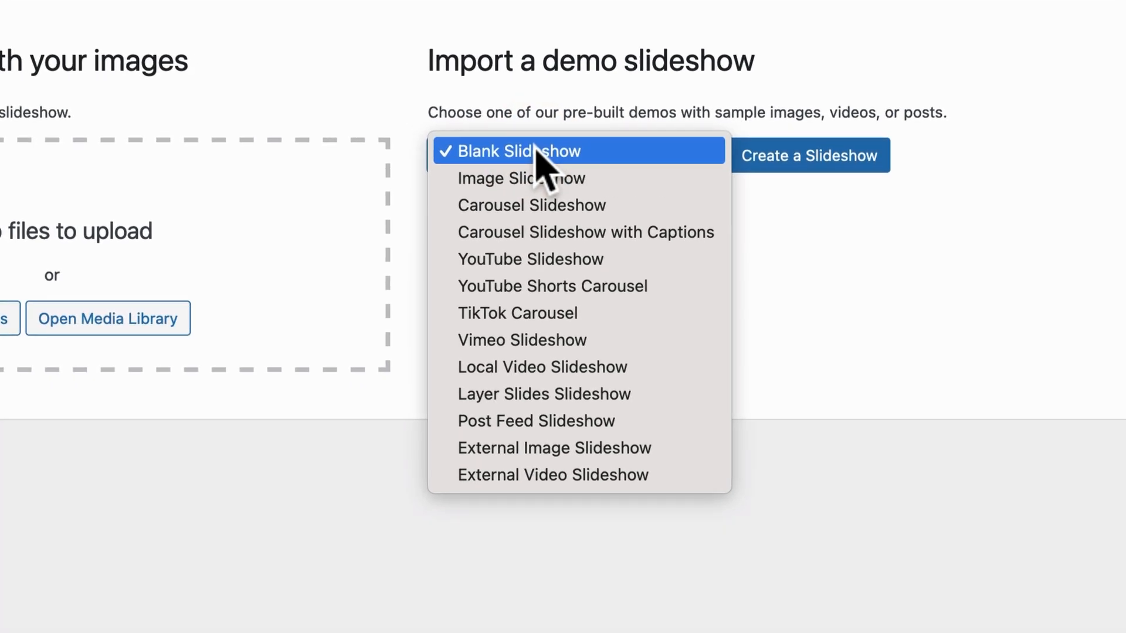
pyautogui.click(556, 259)
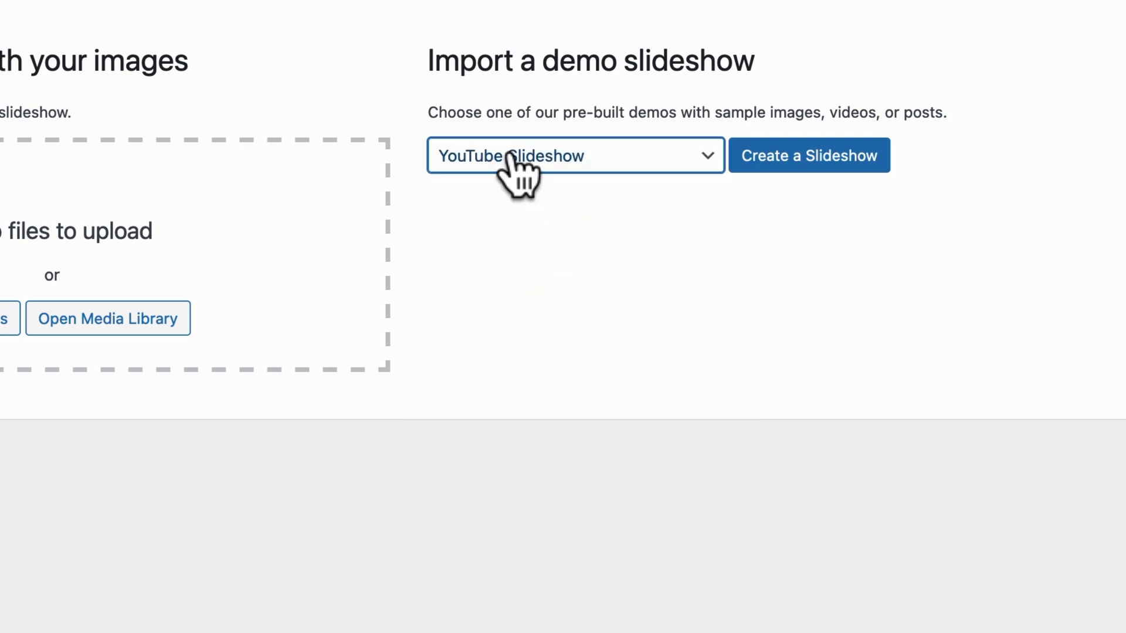
pyautogui.click(811, 164)
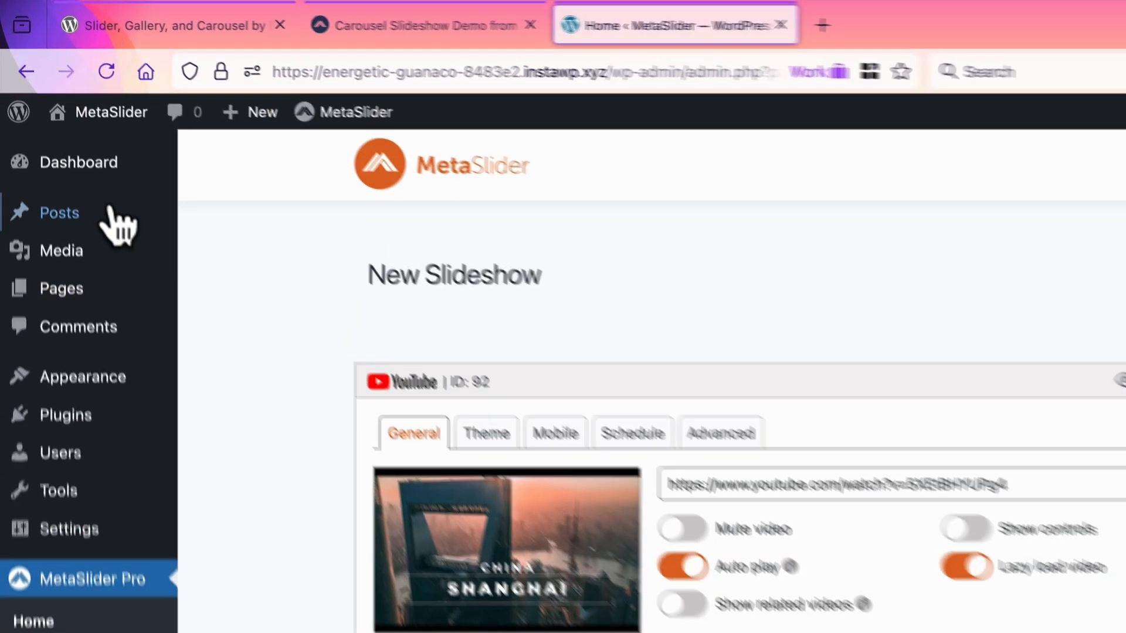
# Open the post "My YouTube Carousel" for editing from the site's list of posts.
pyautogui.moveTo(52, 125)
pyautogui.click(91, 230)
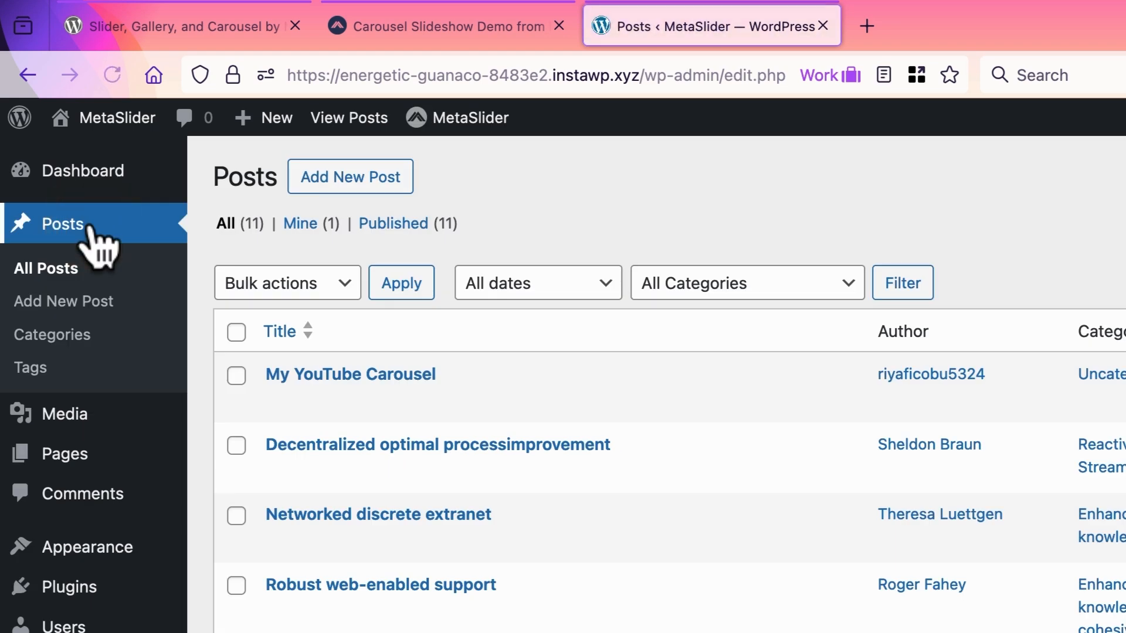
pyautogui.moveTo(282, 410)
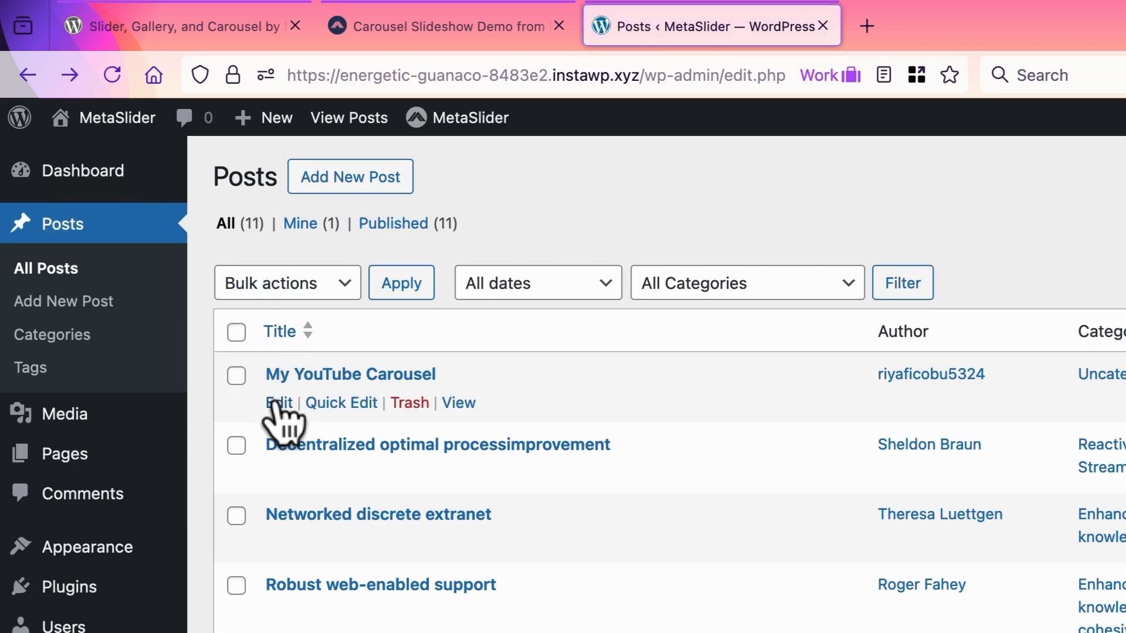
pyautogui.click(276, 404)
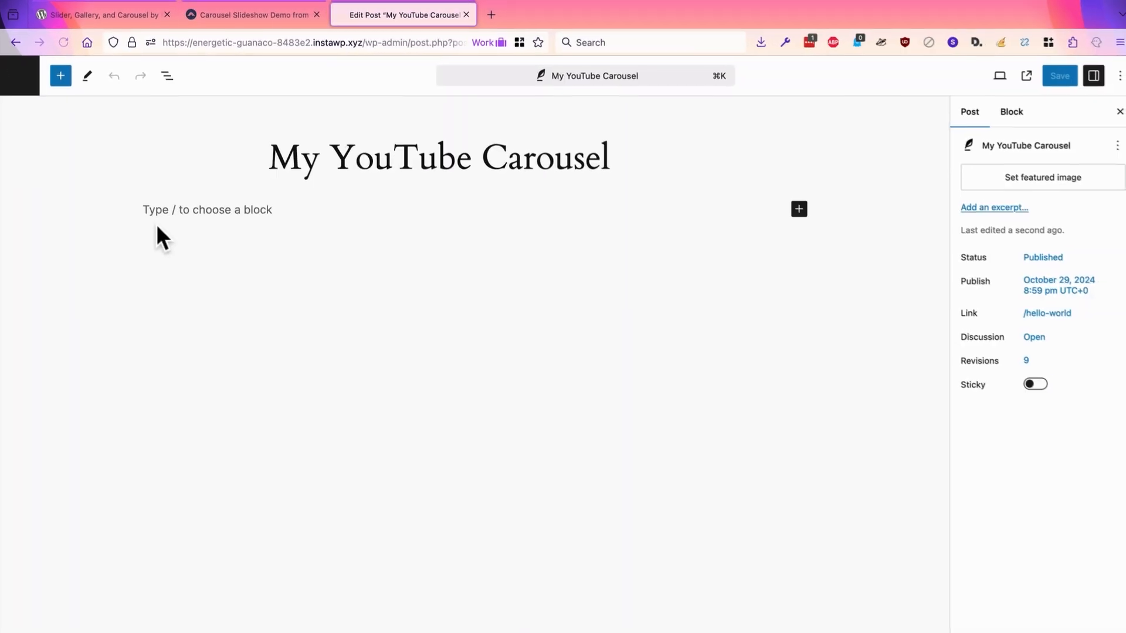
# Insert a MetaSlider block in the empty post body and assign it the slideshow New Slideshow (#90).
pyautogui.click(206, 213)
pyautogui.write('/')
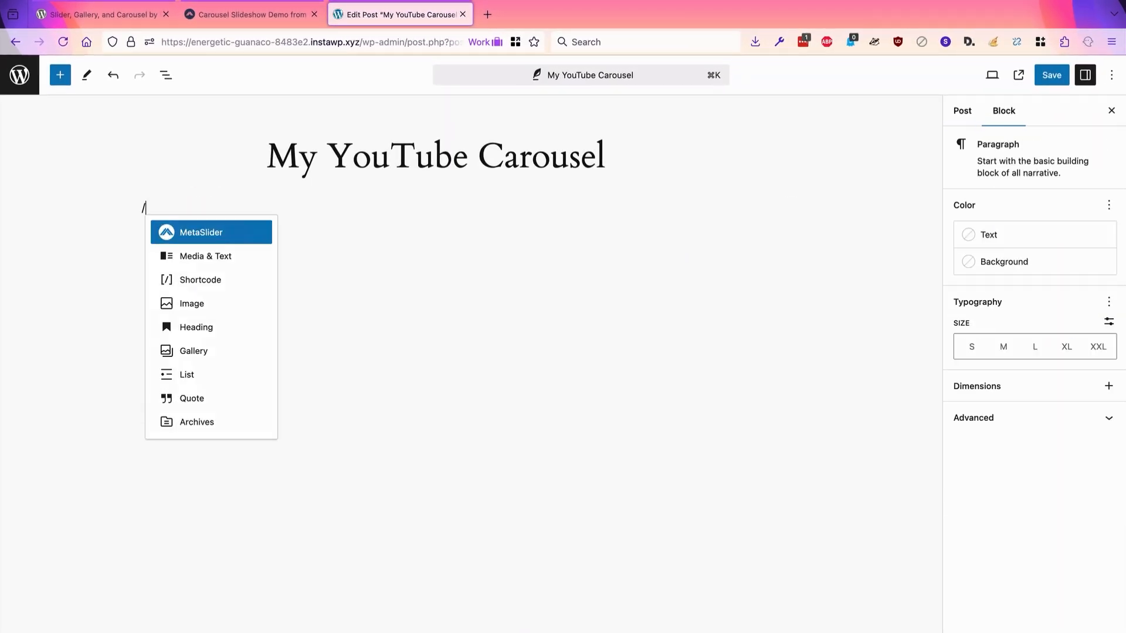
pyautogui.click(212, 235)
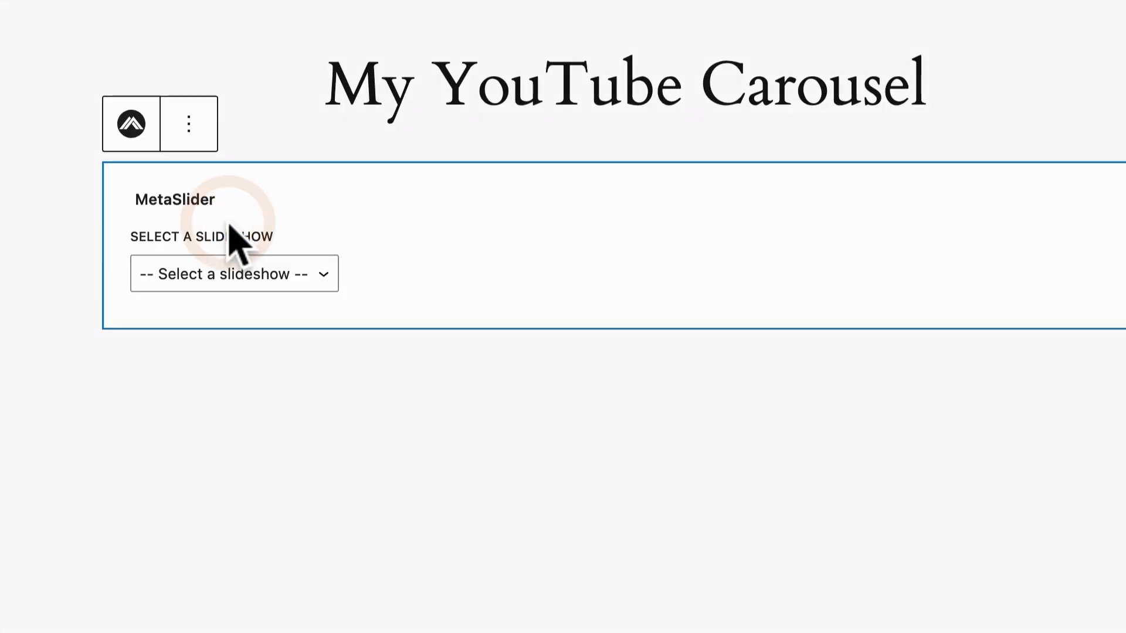
pyautogui.click(211, 272)
pyautogui.click(214, 293)
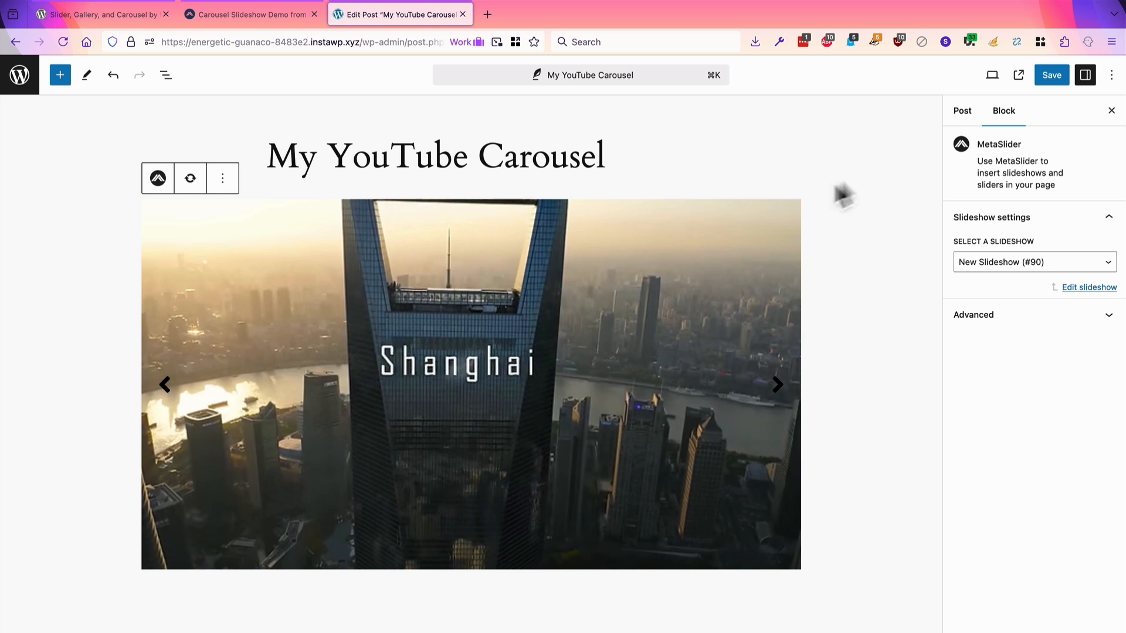
# Save the post, view it on the live site and advance the slideshow to the next video.
pyautogui.click(1052, 75)
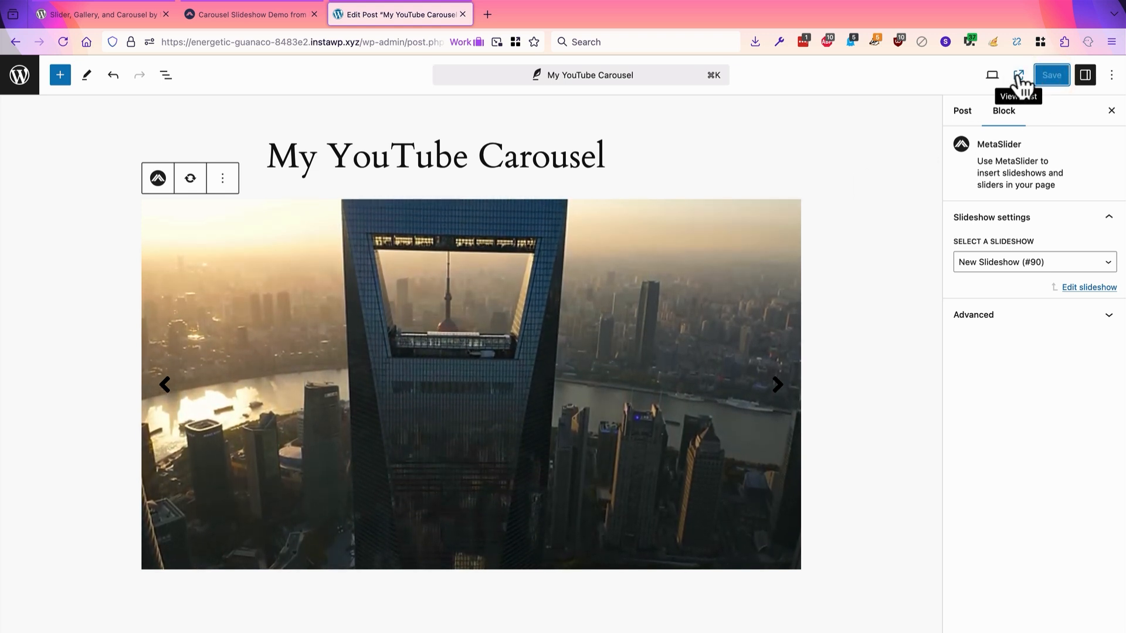
pyautogui.click(1019, 75)
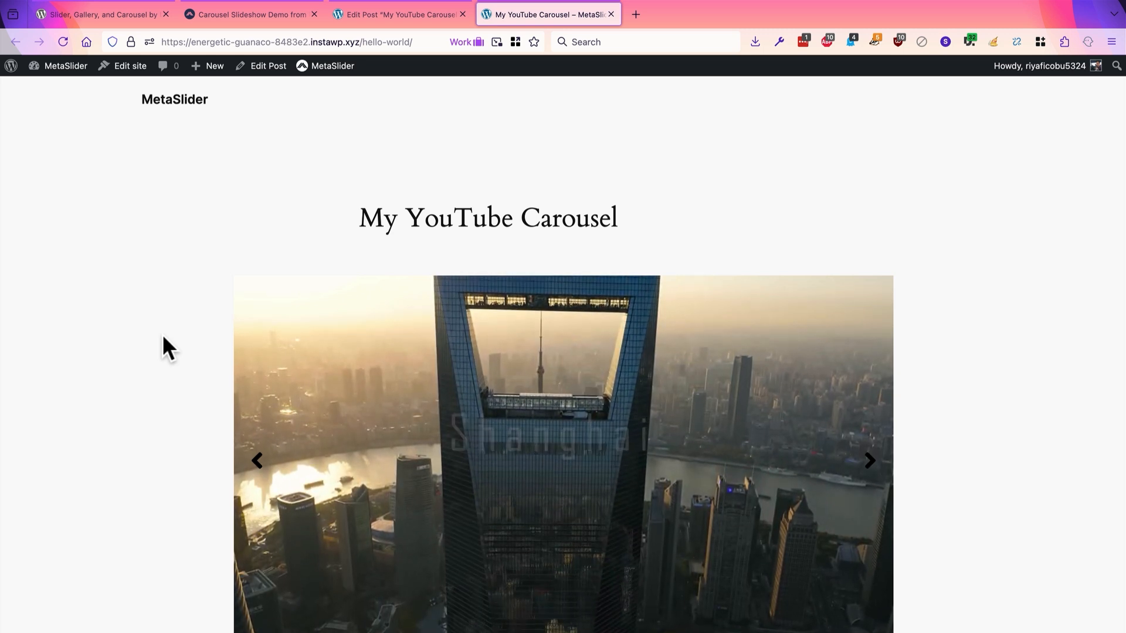
pyautogui.click(870, 461)
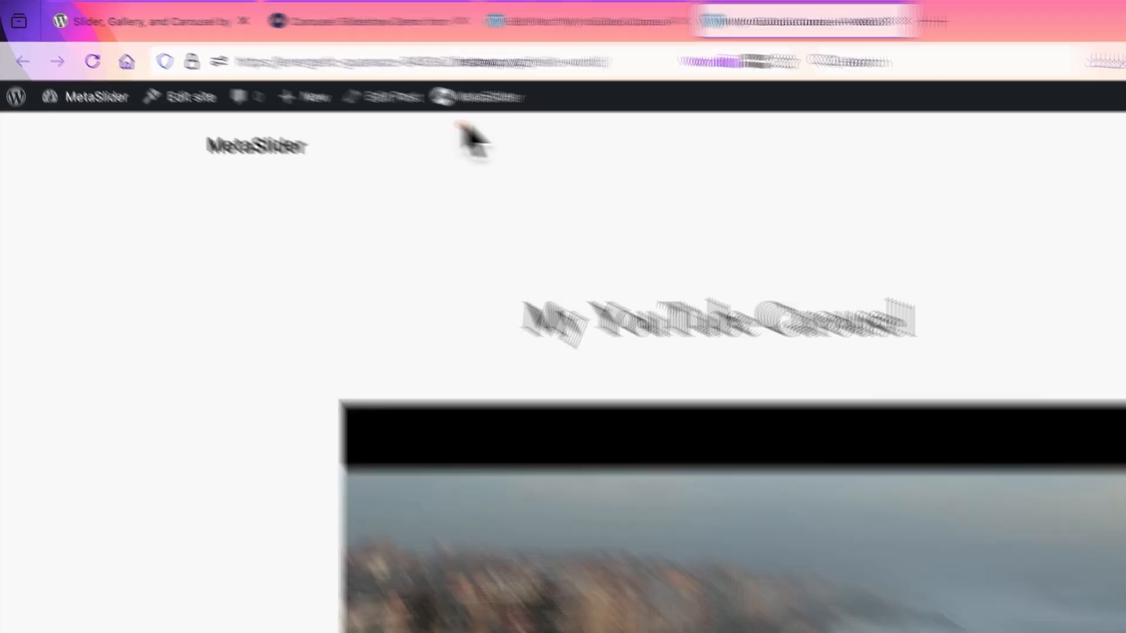
# Open New Slideshow for editing from the live post and enable Carousel Mode in its advanced options.
pyautogui.moveTo(328, 67)
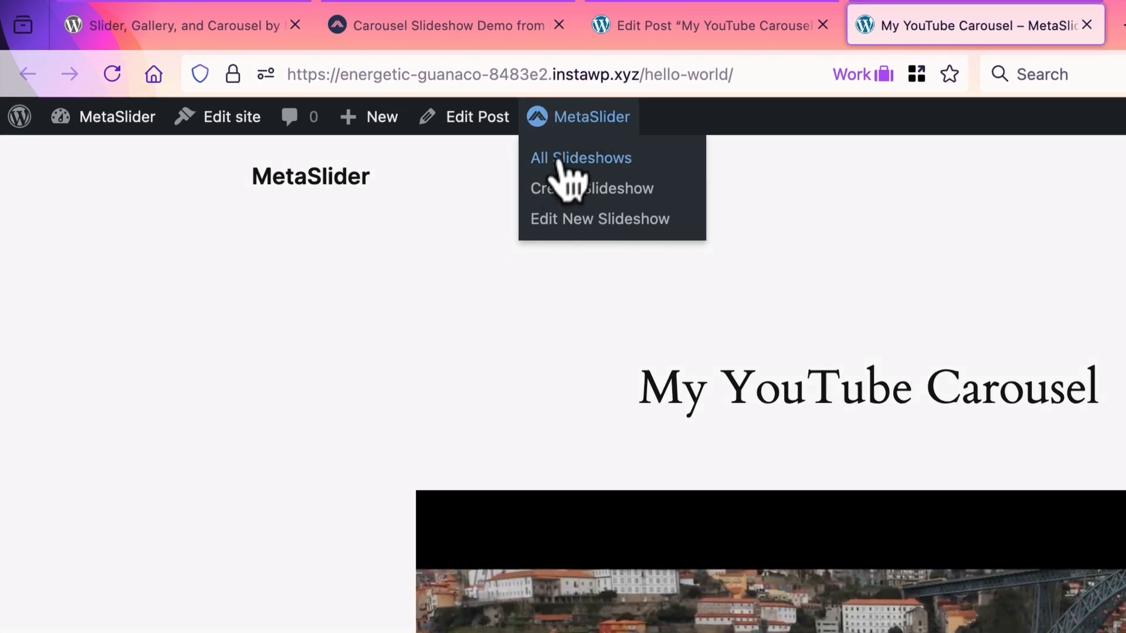
pyautogui.click(550, 218)
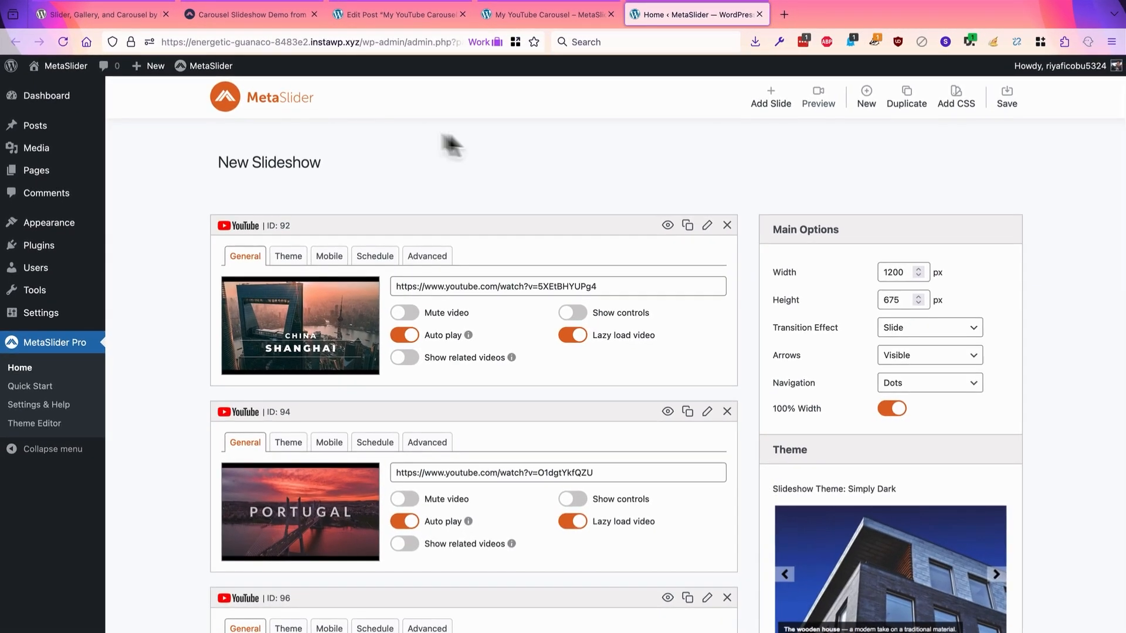
pyautogui.scroll(-4, 747, 357)
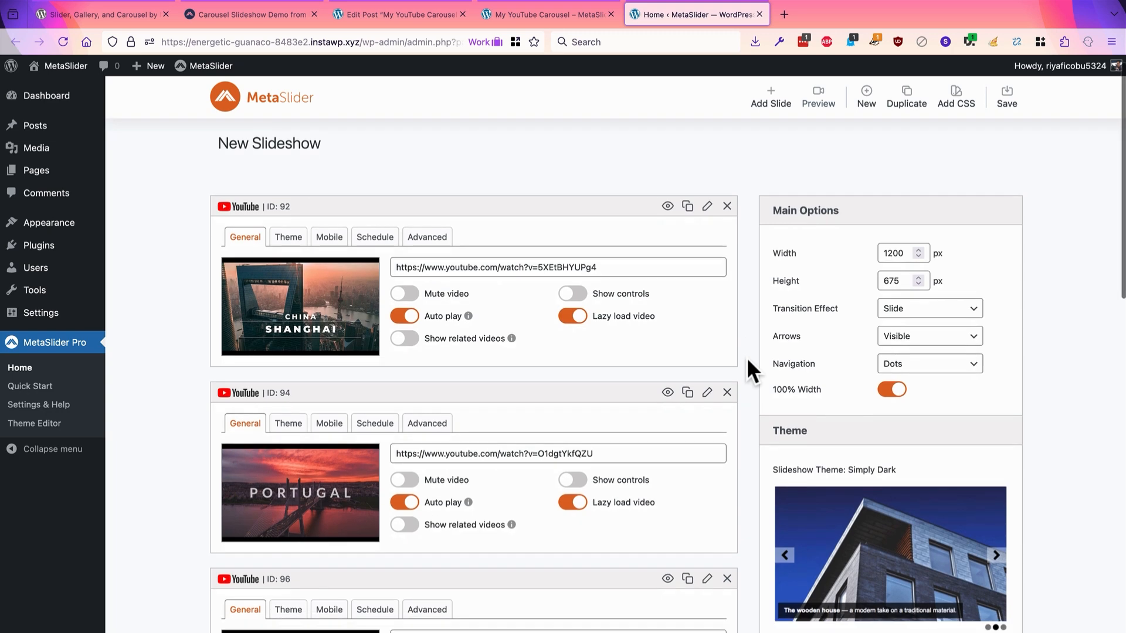
pyautogui.scroll(-5, 748, 357)
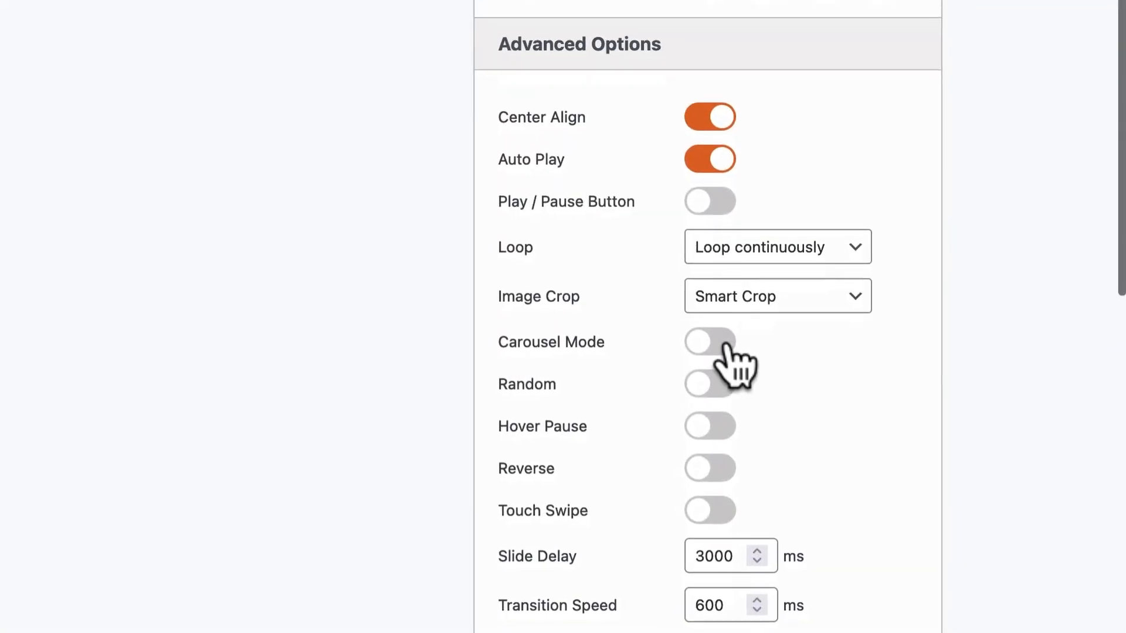
pyautogui.click(745, 365)
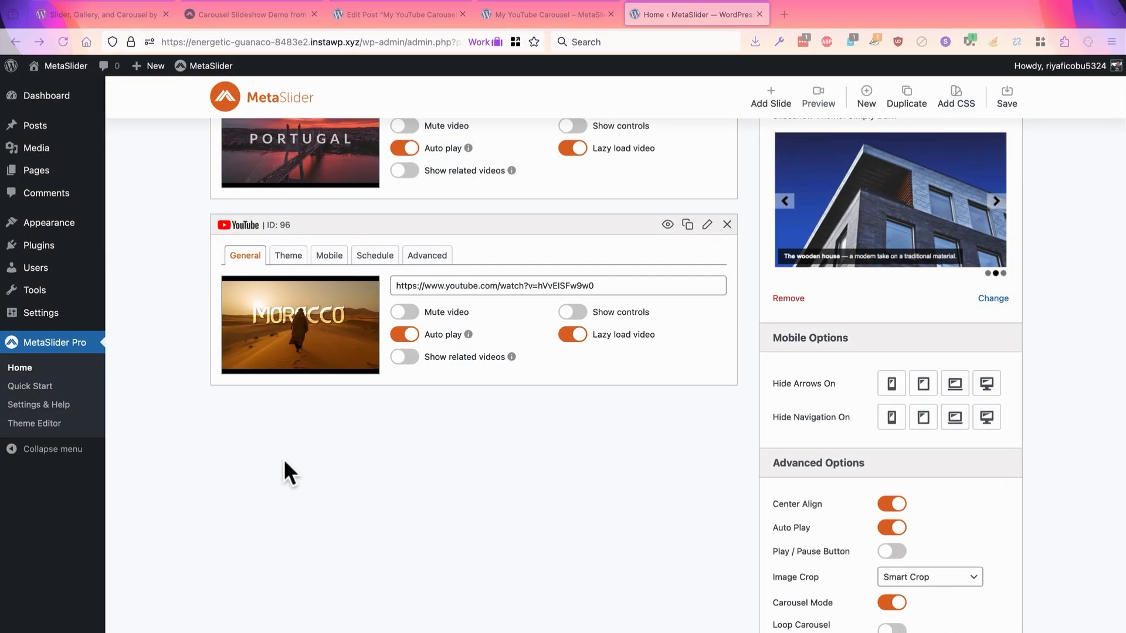
# Check the slide size on the live post, set the slideshow's width to 500 px and height to 375 px, and save.
pyautogui.click(533, 15)
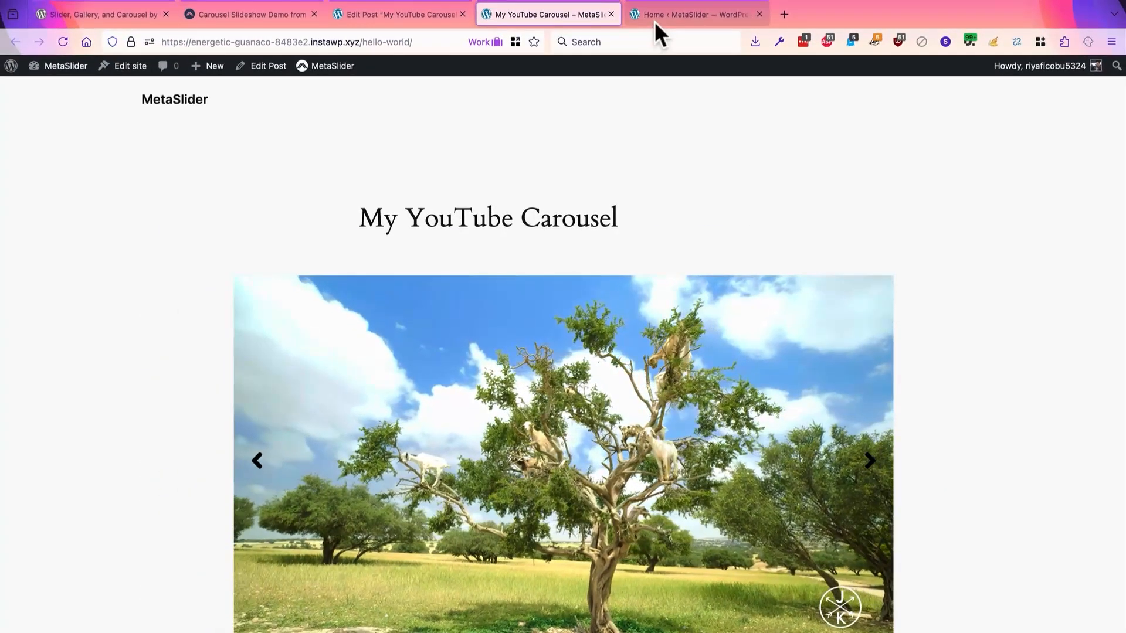
pyautogui.click(655, 21)
pyautogui.scroll(6, 682, 346)
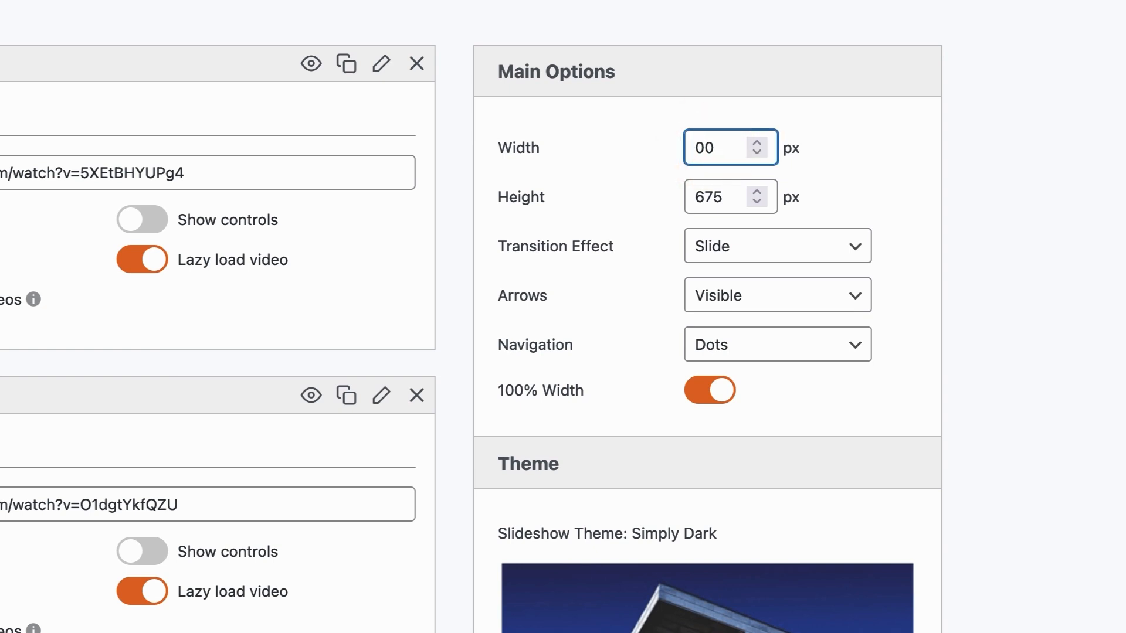
pyautogui.click(709, 197)
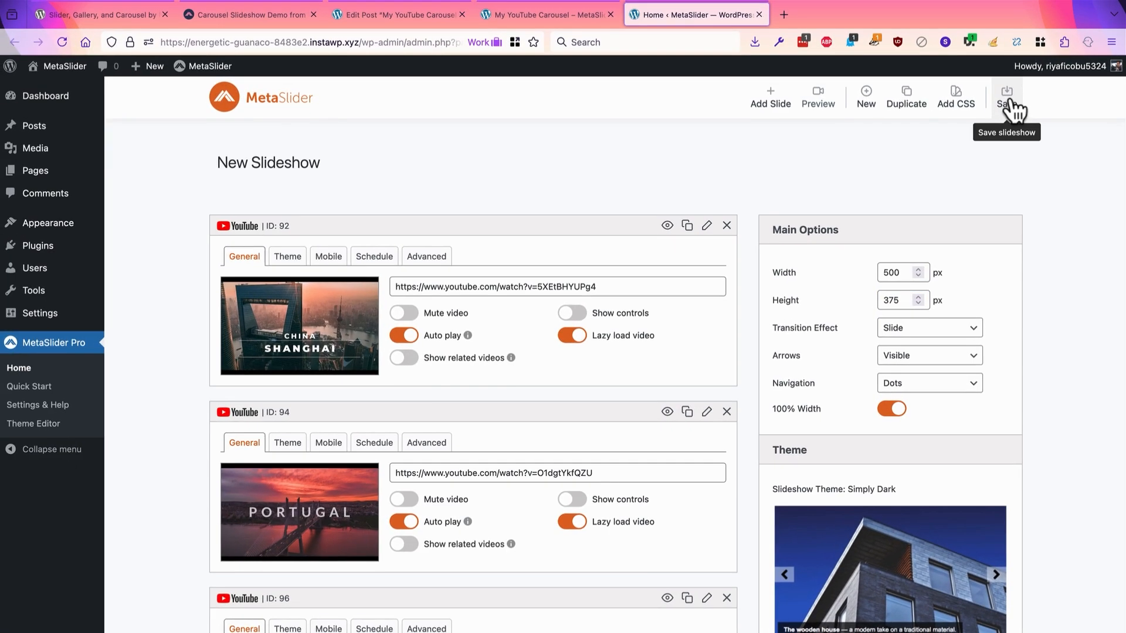
pyautogui.click(1010, 98)
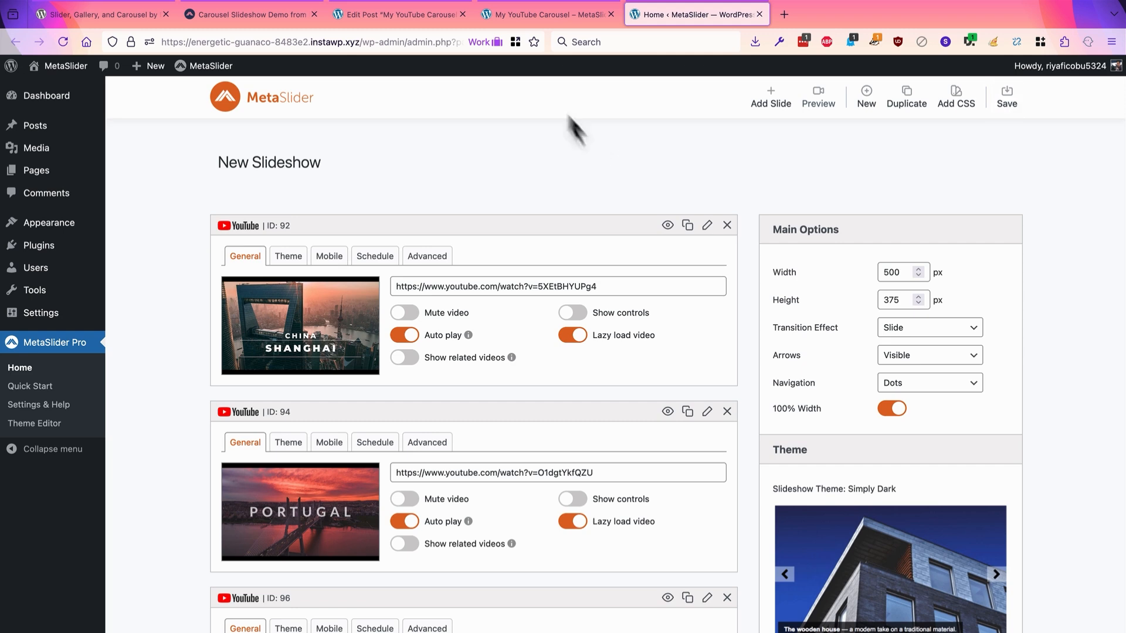
# Reload the live "My YouTube Carousel" post and advance the carousel to the next video.
pyautogui.click(518, 13)
pyautogui.click(65, 40)
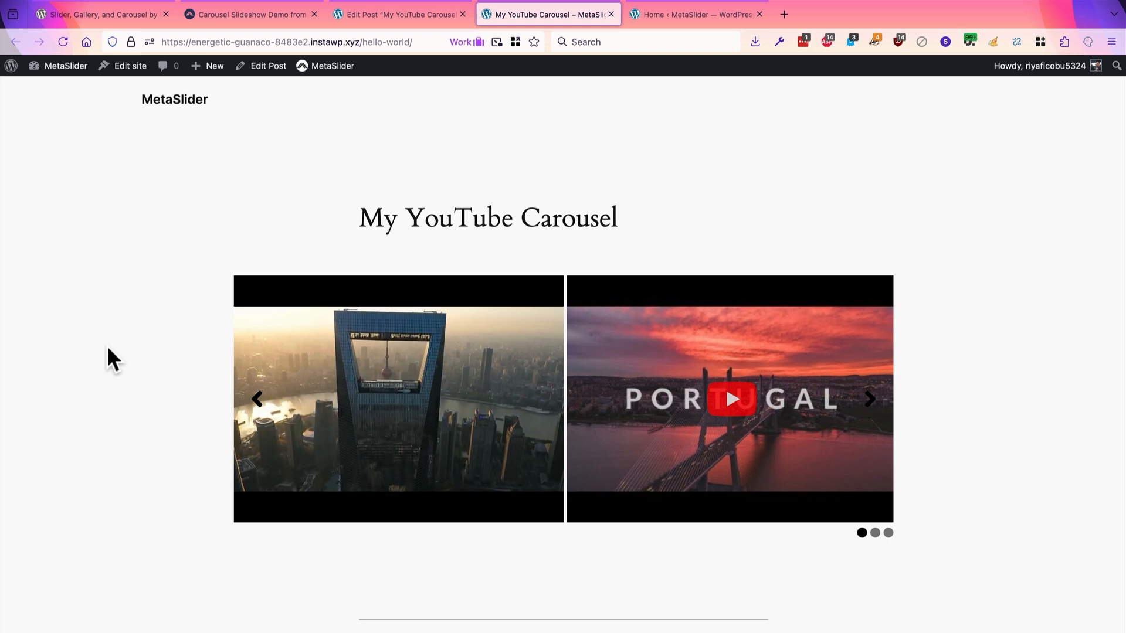
pyautogui.click(874, 401)
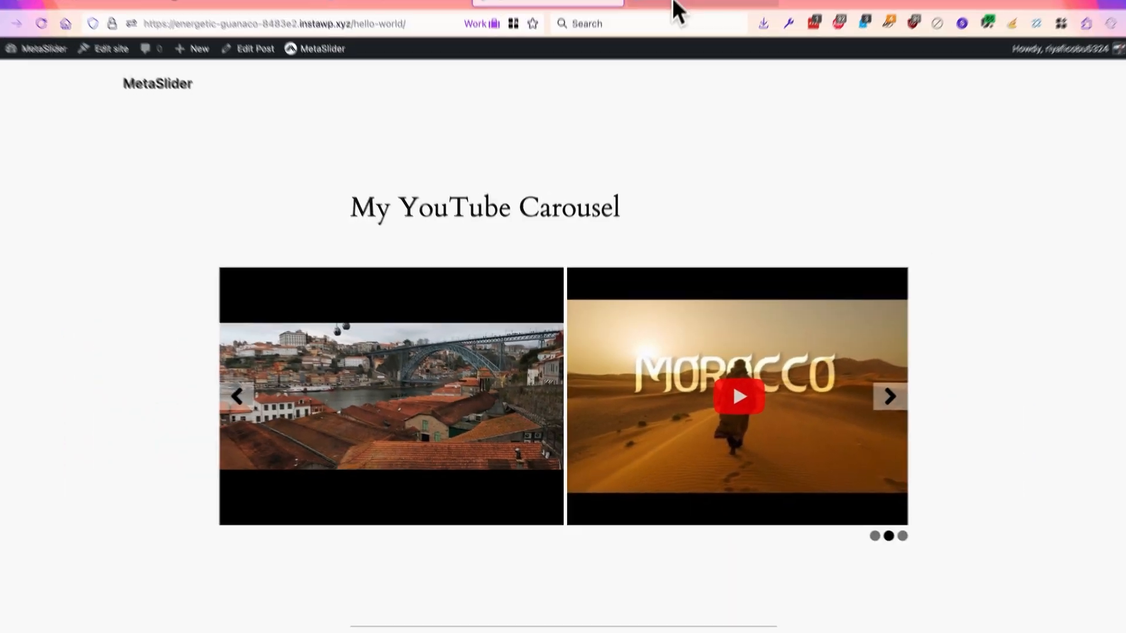
# Reduce the slideshow's height in stages to 315 px, saving and checking the live post after each change.
pyautogui.click(669, 16)
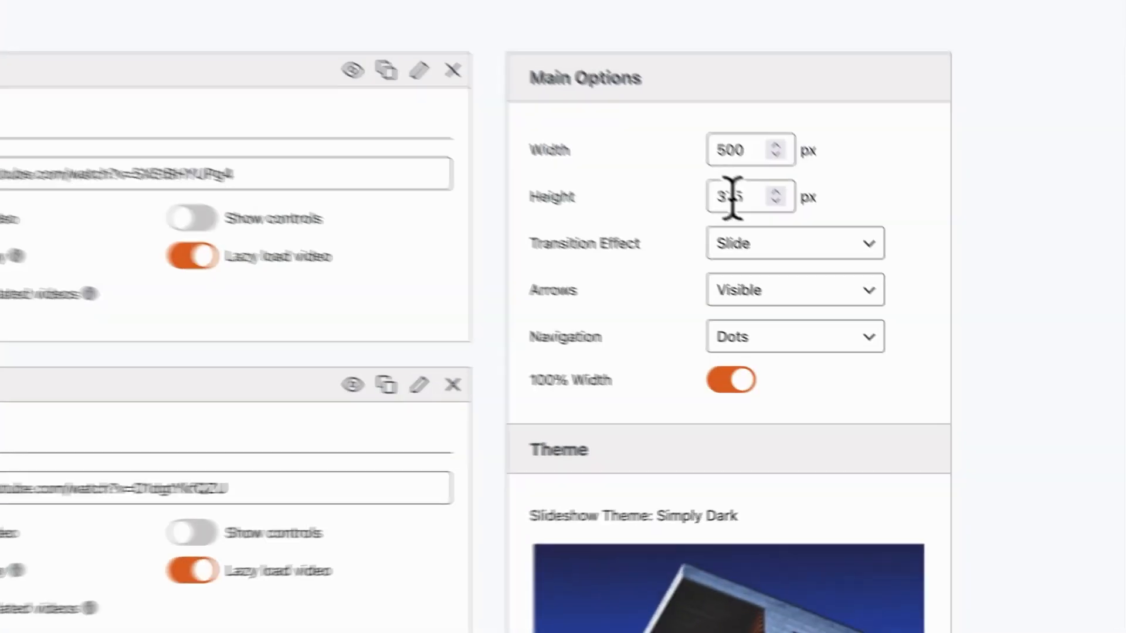
pyautogui.click(893, 302)
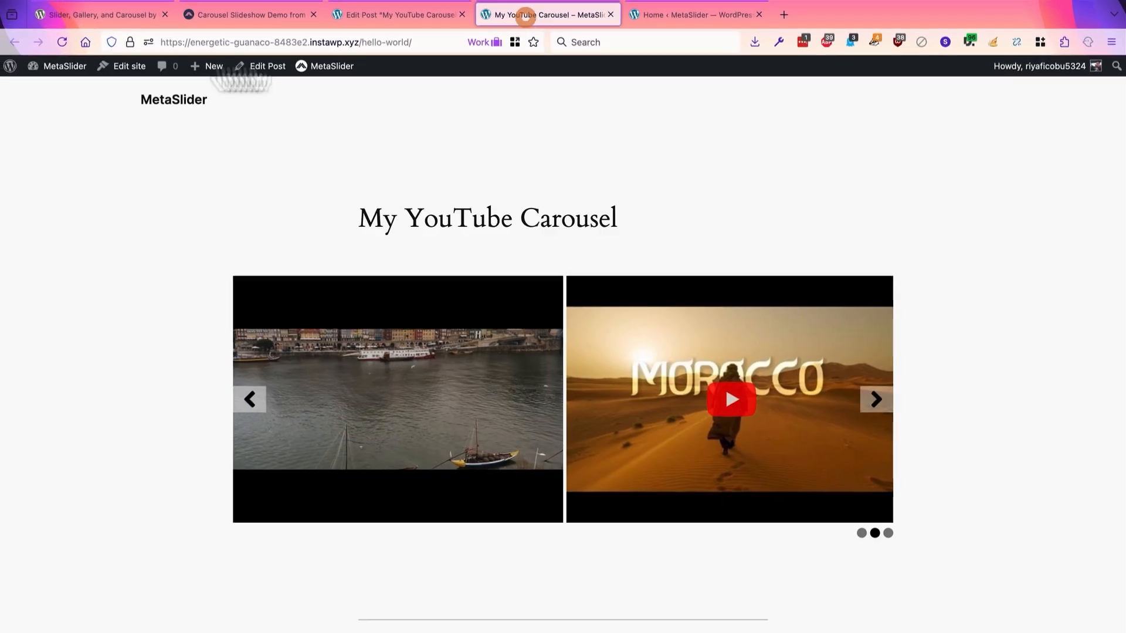
pyautogui.click(65, 44)
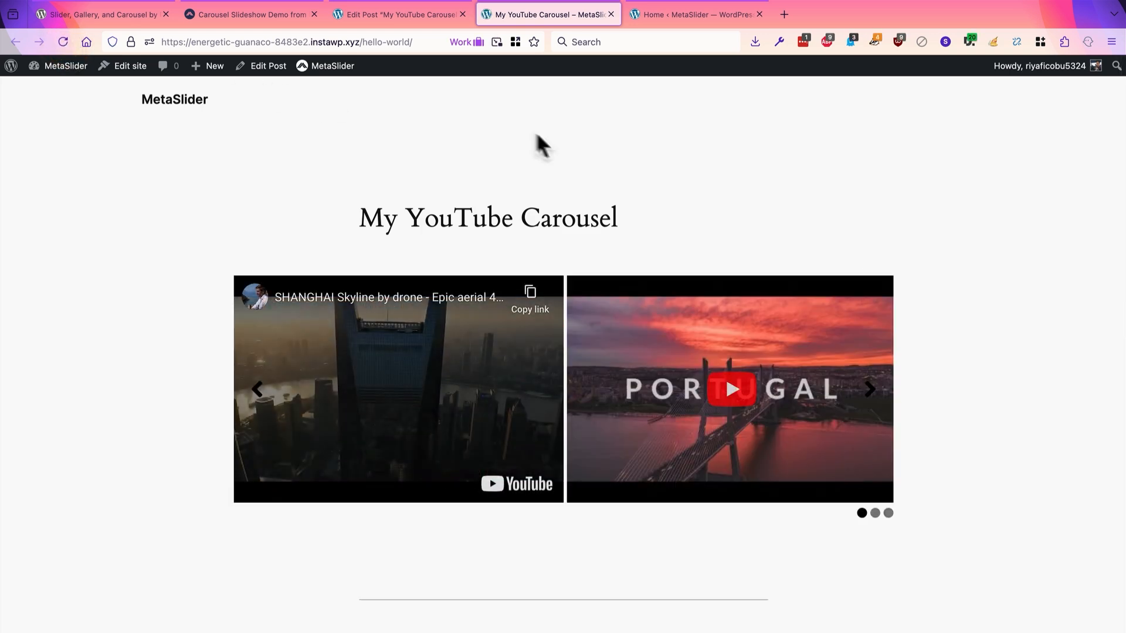
pyautogui.click(683, 14)
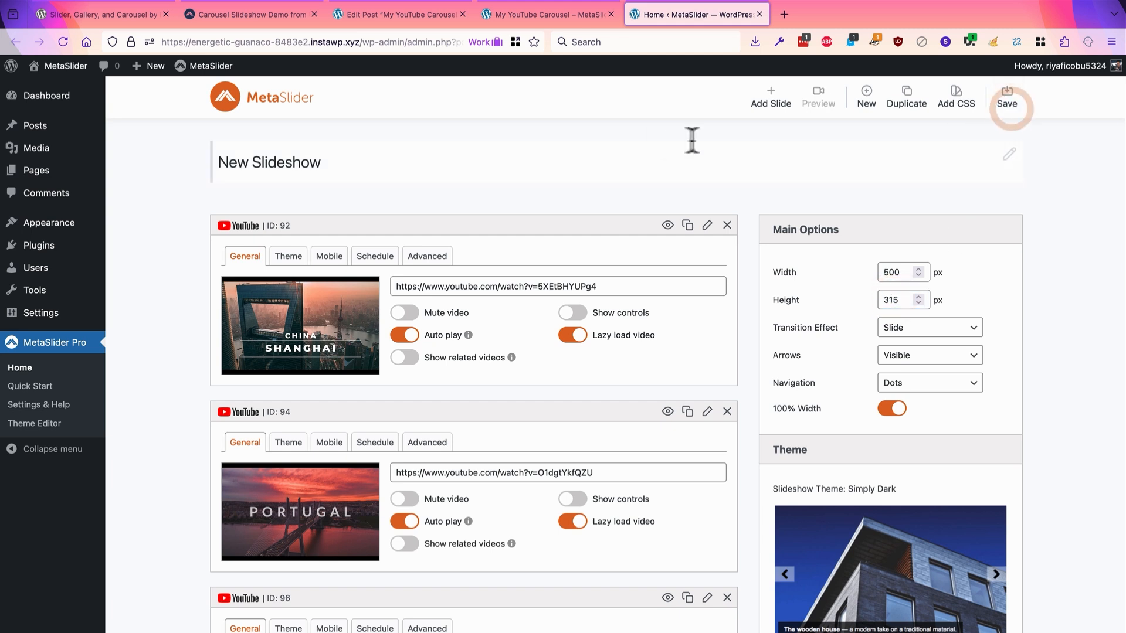
pyautogui.click(530, 17)
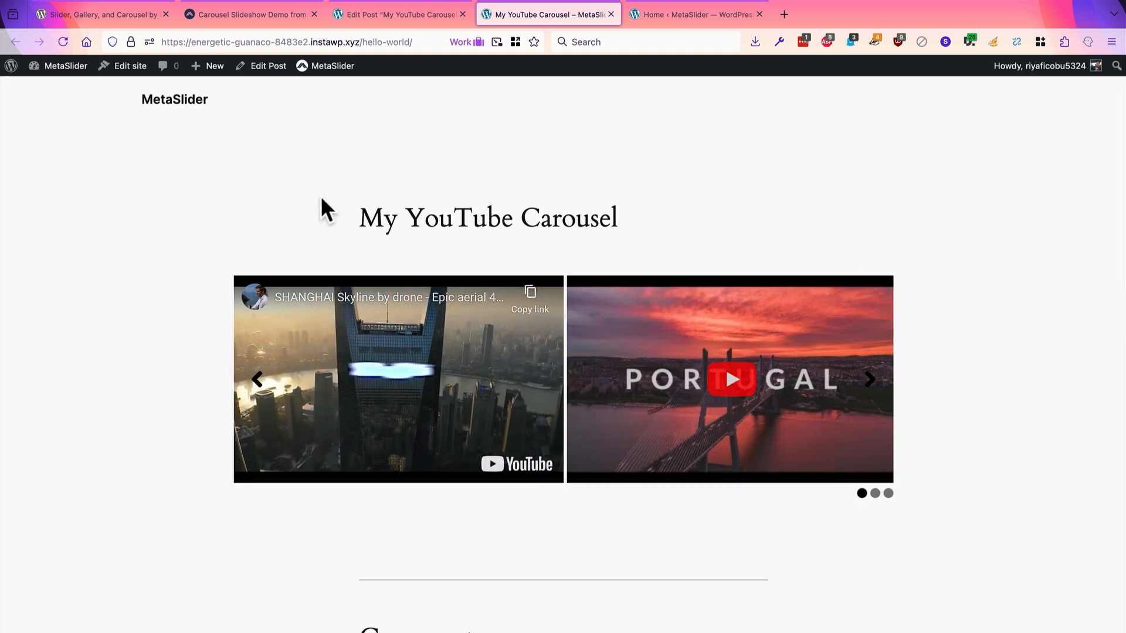
# Change the slideshow's theme to Bubble.
pyautogui.click(667, 22)
pyautogui.scroll(-2, 772, 281)
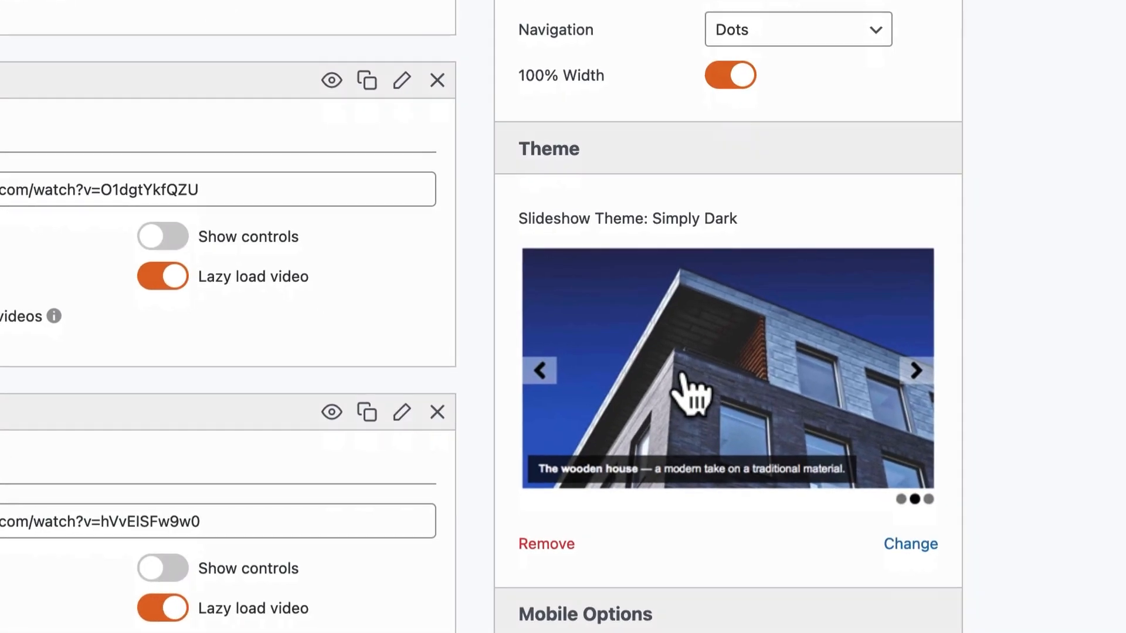
pyautogui.click(683, 379)
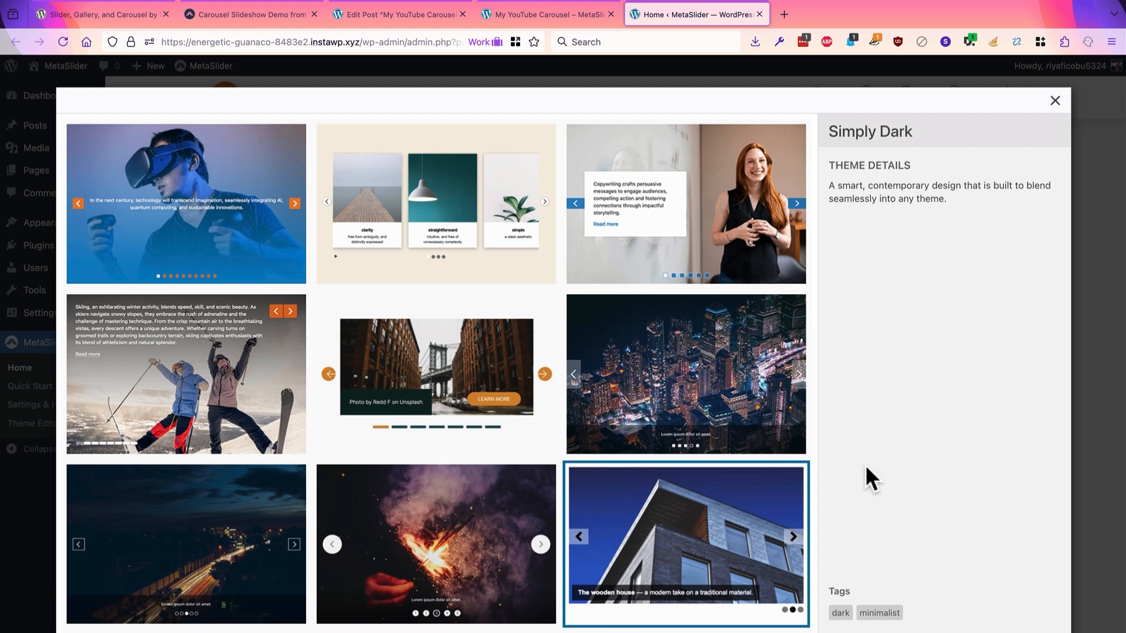
pyautogui.click(431, 525)
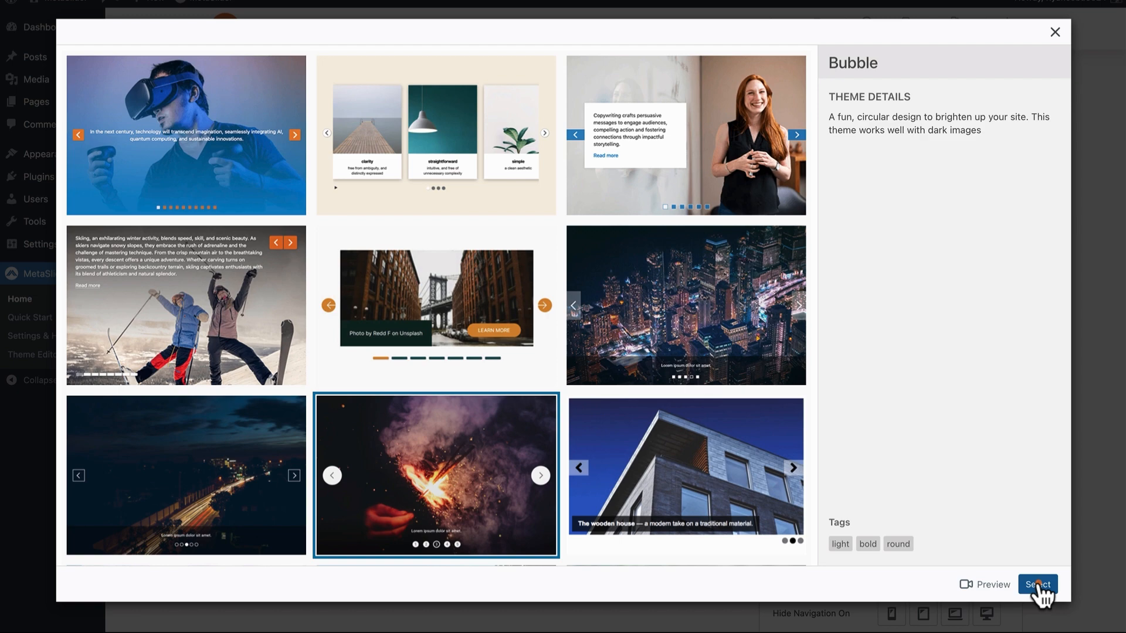
pyautogui.click(1038, 584)
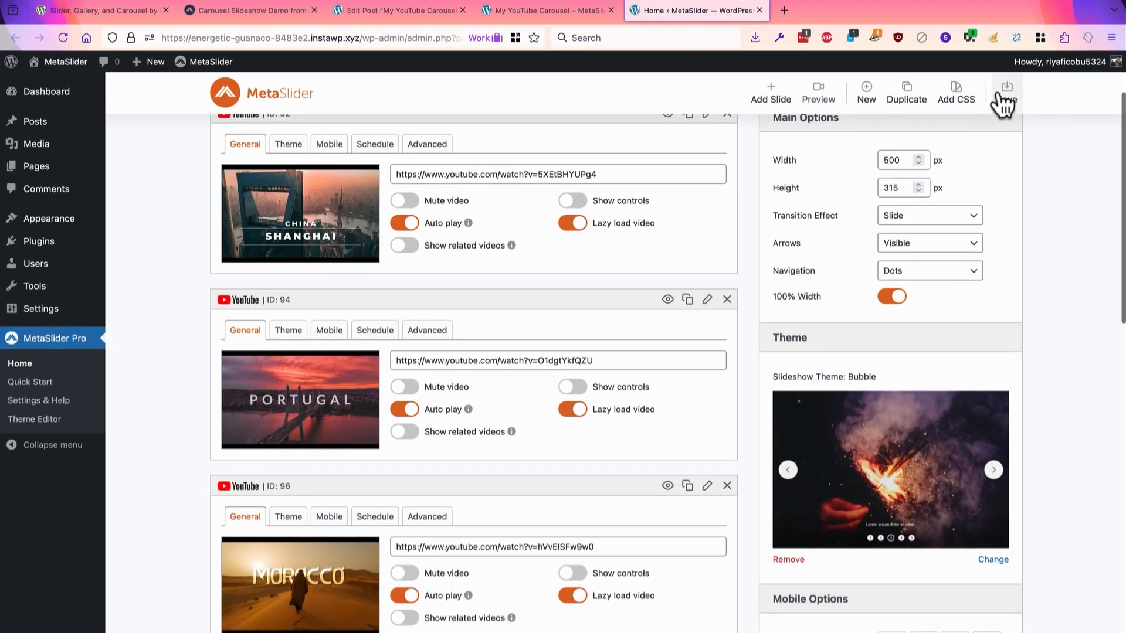
# Save the slideshow with its new theme and reload the live "My YouTube Carousel" post.
pyautogui.click(999, 27)
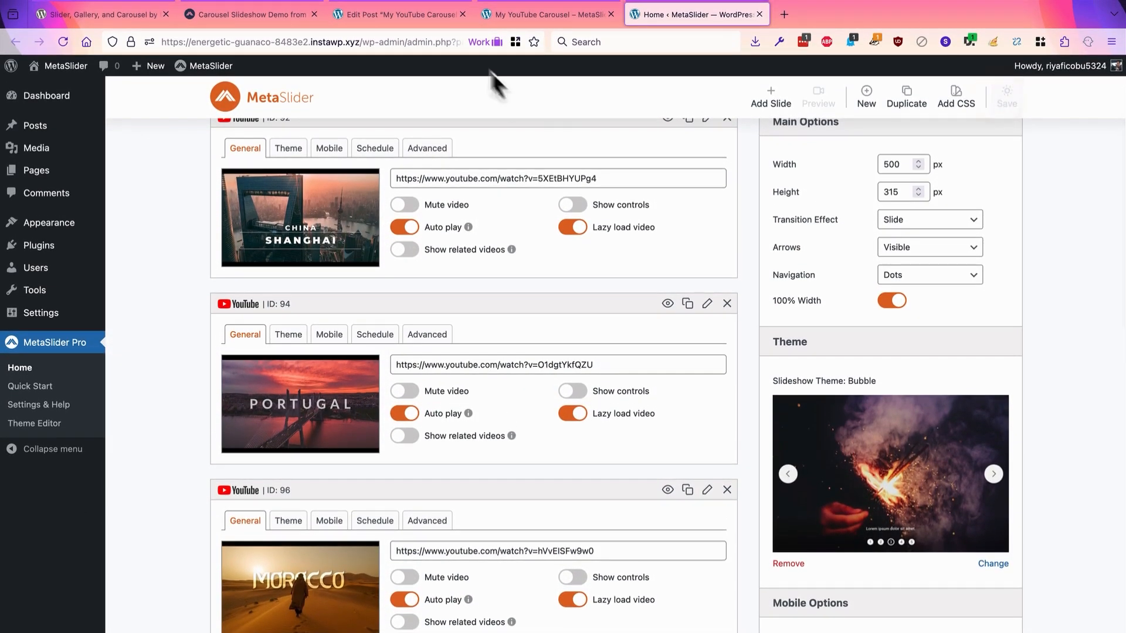
pyautogui.click(506, 17)
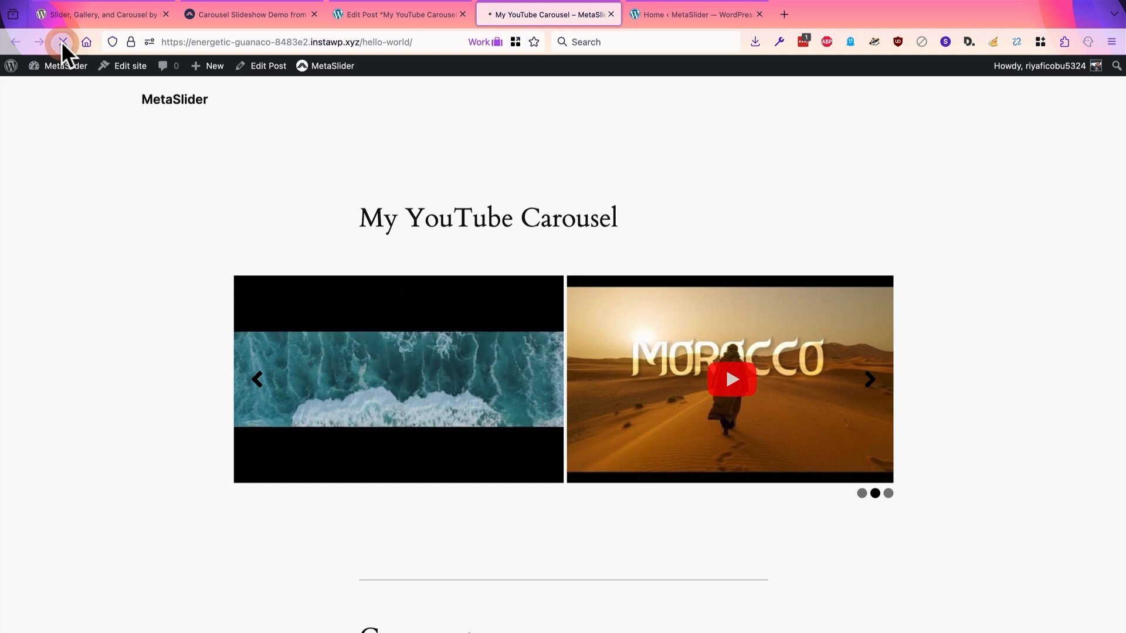
pyautogui.click(62, 42)
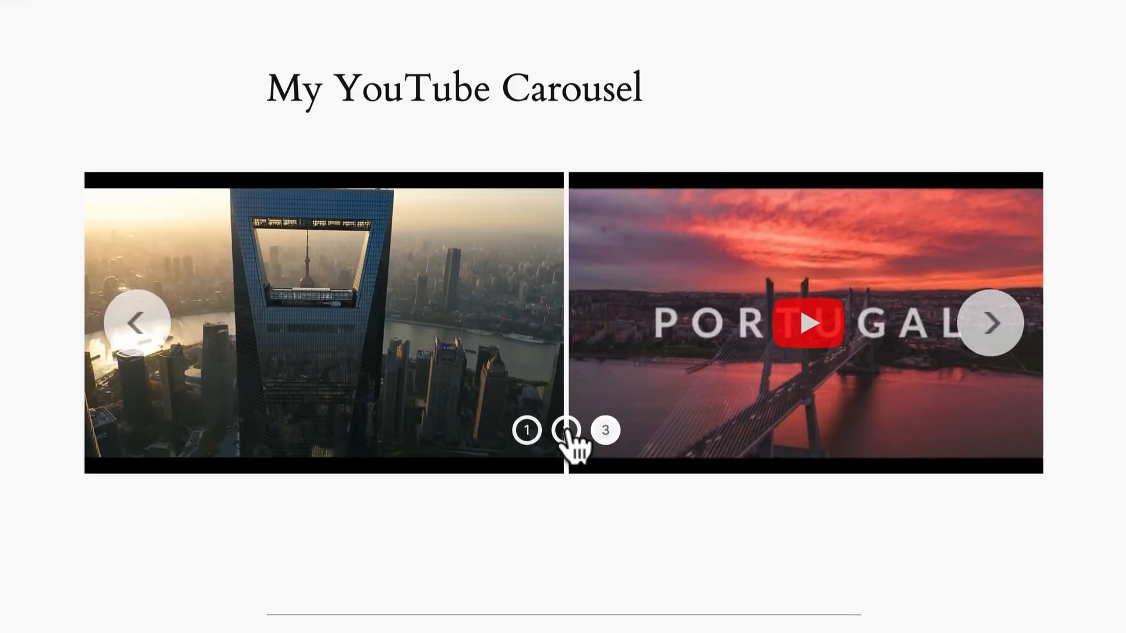
# Browse the live carousel's videos using numbered navigation 2 and 3, and advance it once more with the next arrow.
pyautogui.click(566, 431)
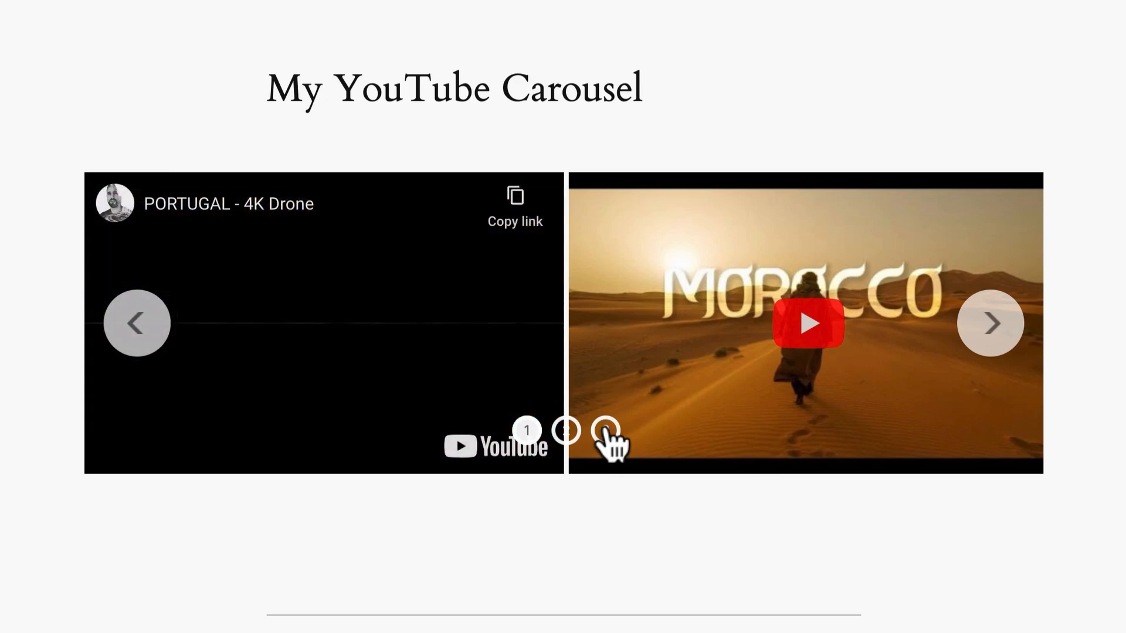
pyautogui.click(605, 433)
pyautogui.click(991, 339)
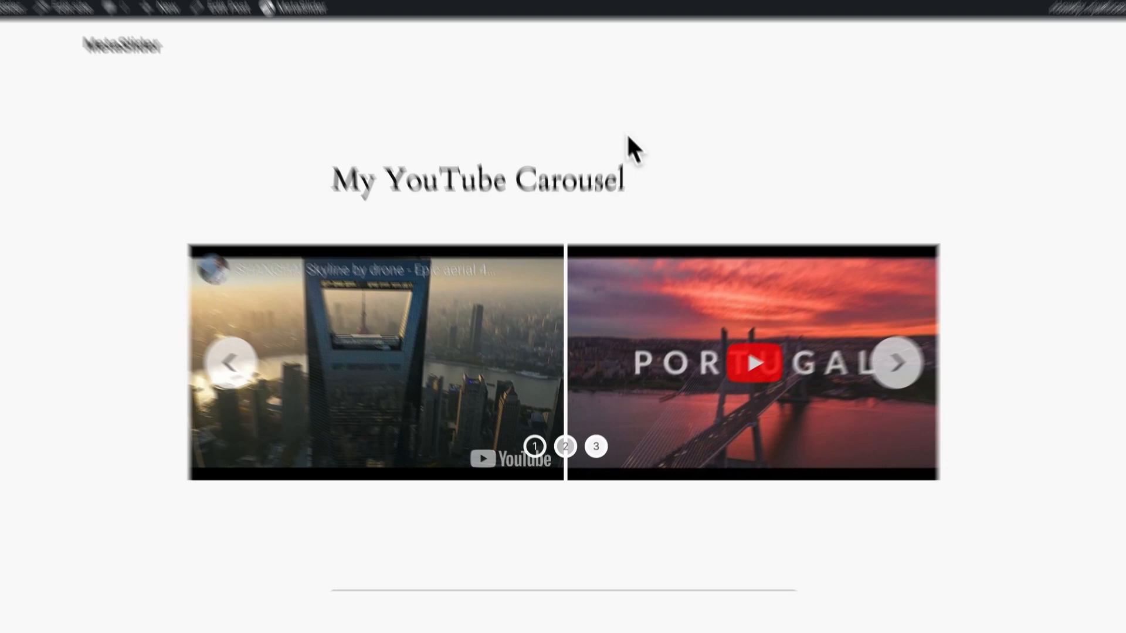
# Return to the slideshow settings, set Navigation to Thumbnails and save the slideshow.
pyautogui.click(672, 16)
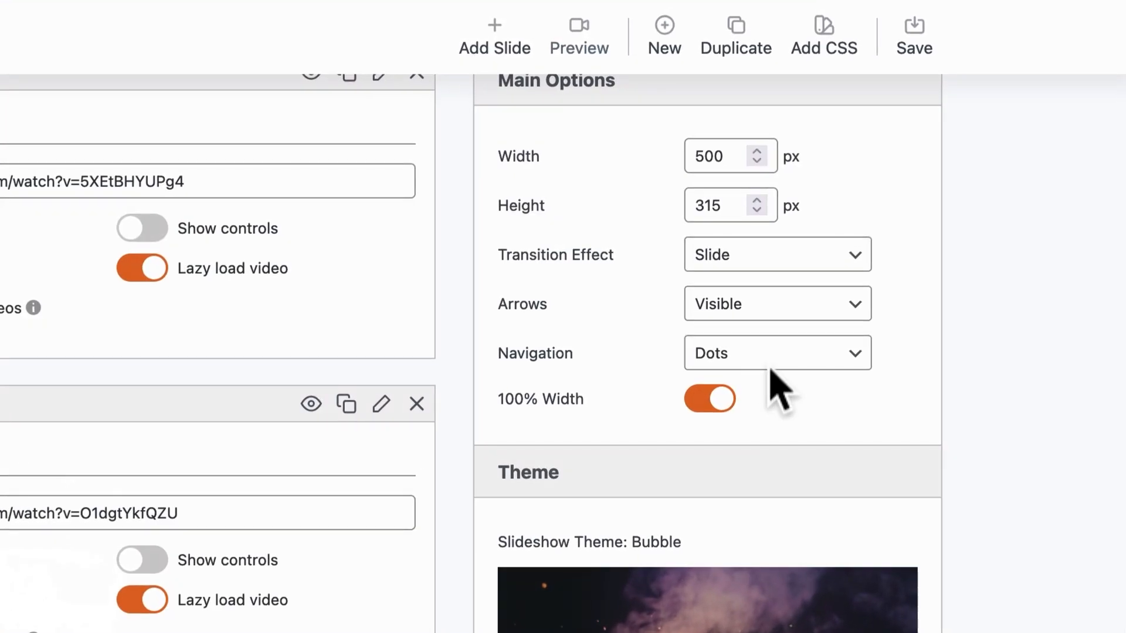
pyautogui.click(769, 354)
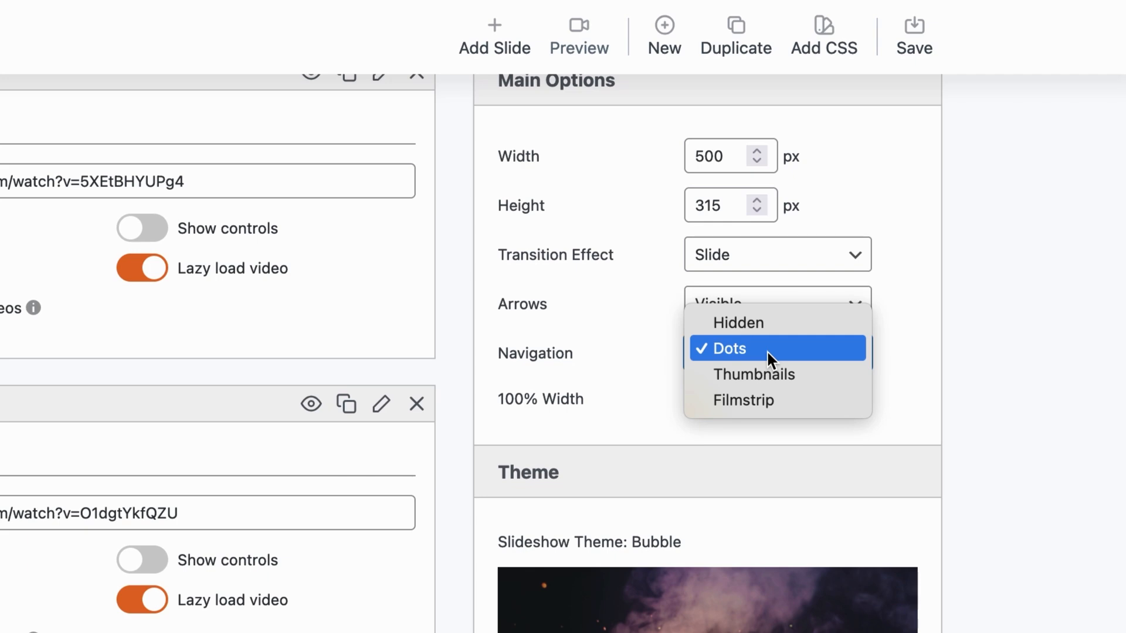
pyautogui.click(762, 376)
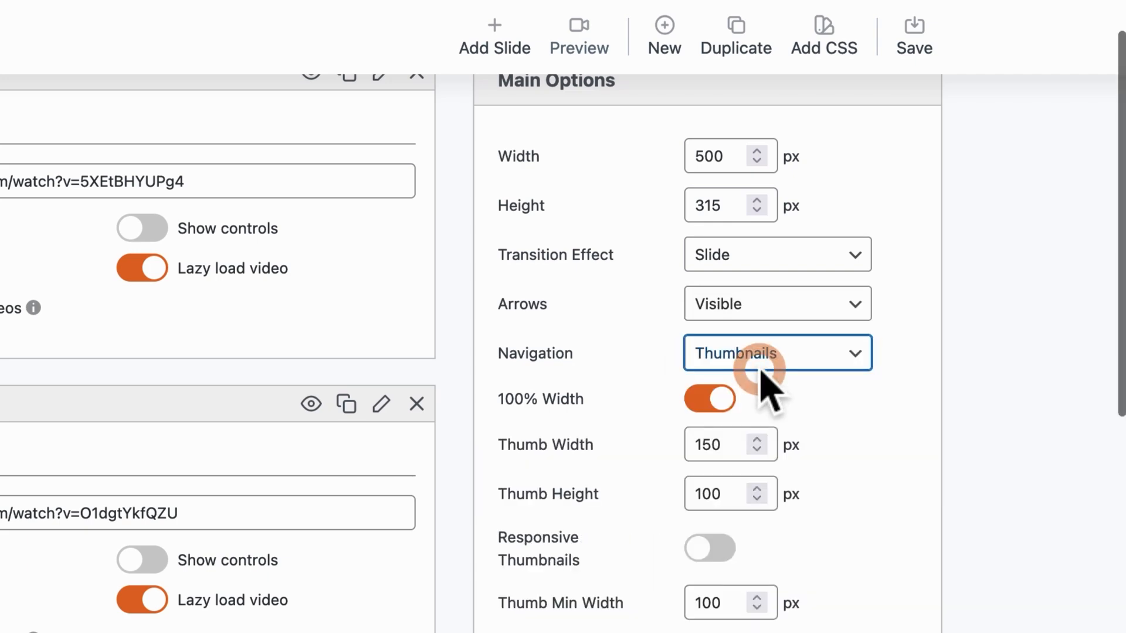
pyautogui.click(906, 44)
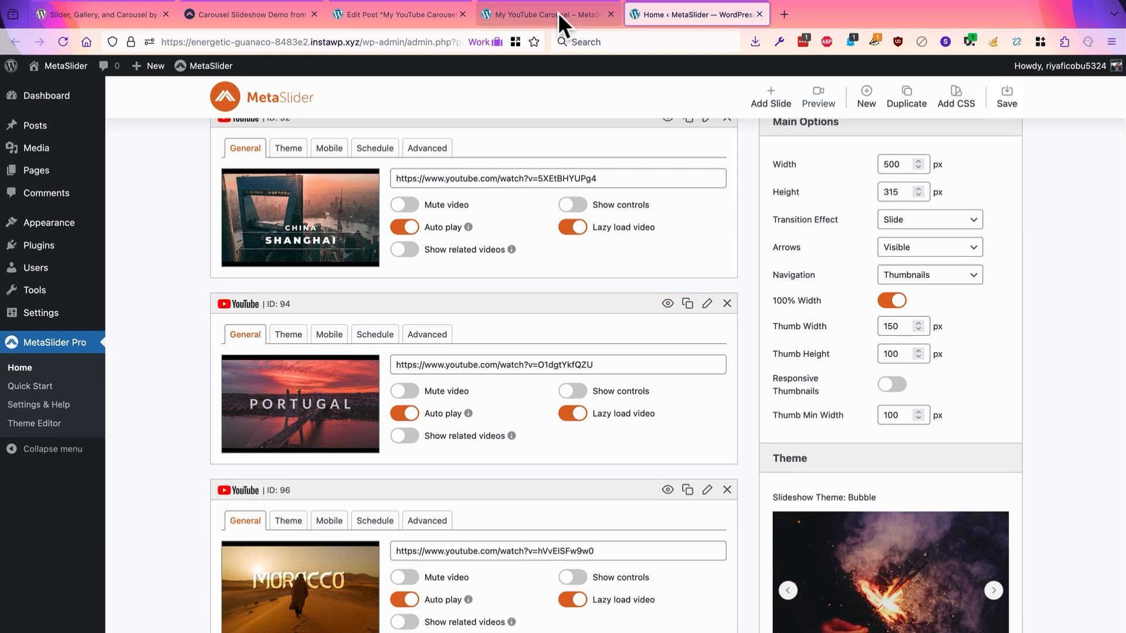
# Reload the live "My YouTube Carousel" post and switch to the Morocco, Portugal and Shanghai videos through their thumbnails.
pyautogui.click(557, 12)
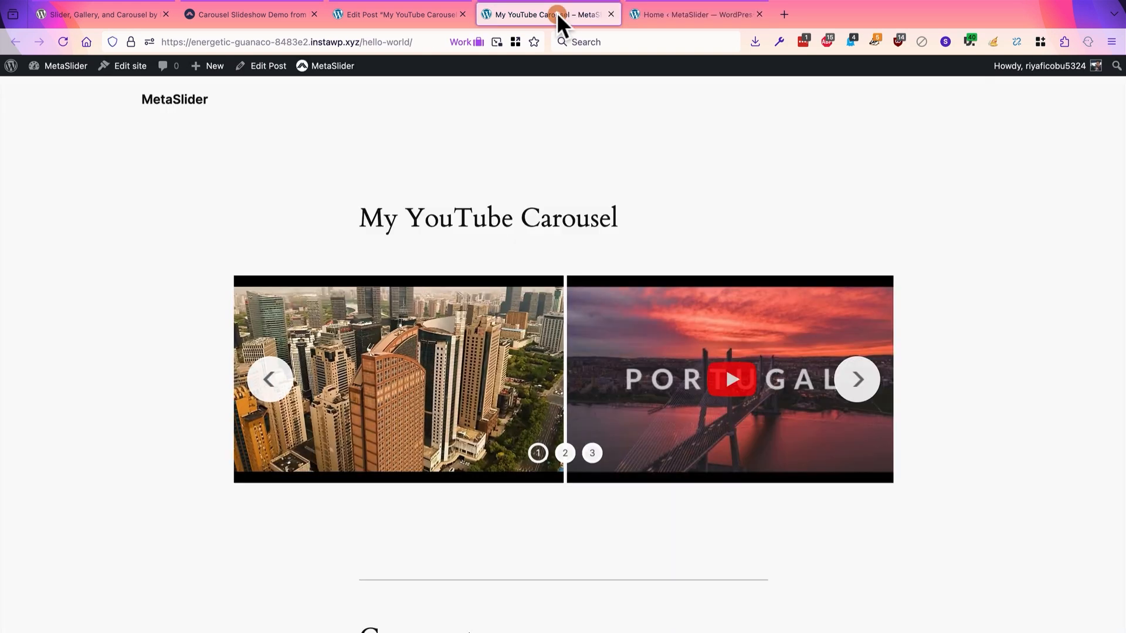
pyautogui.click(62, 41)
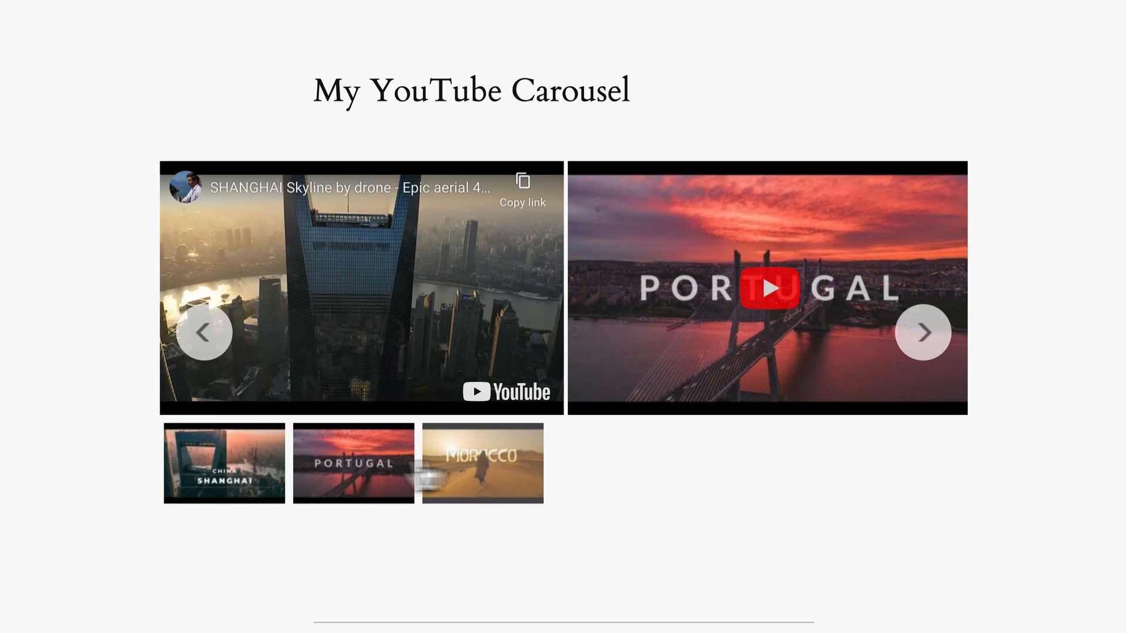
pyautogui.click(479, 458)
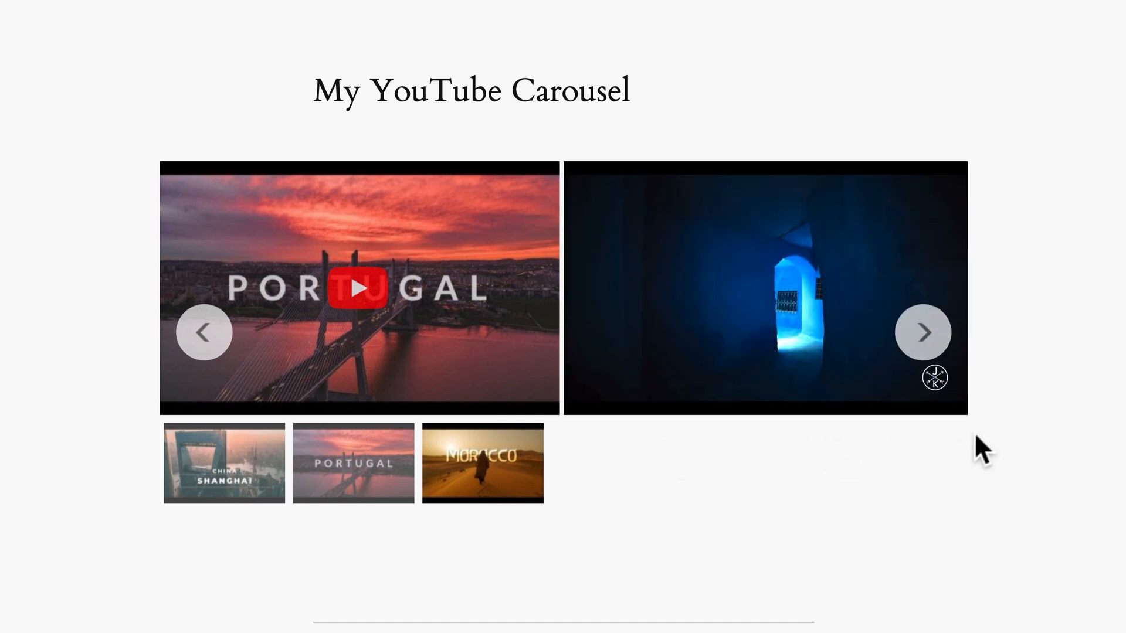
pyautogui.click(331, 456)
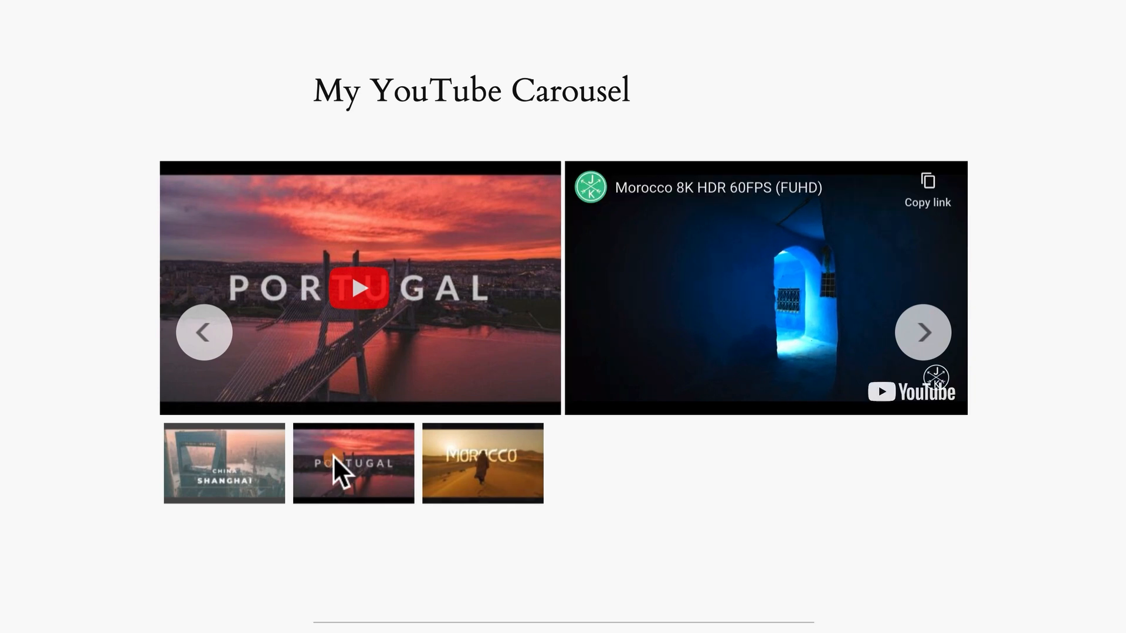
pyautogui.click(234, 461)
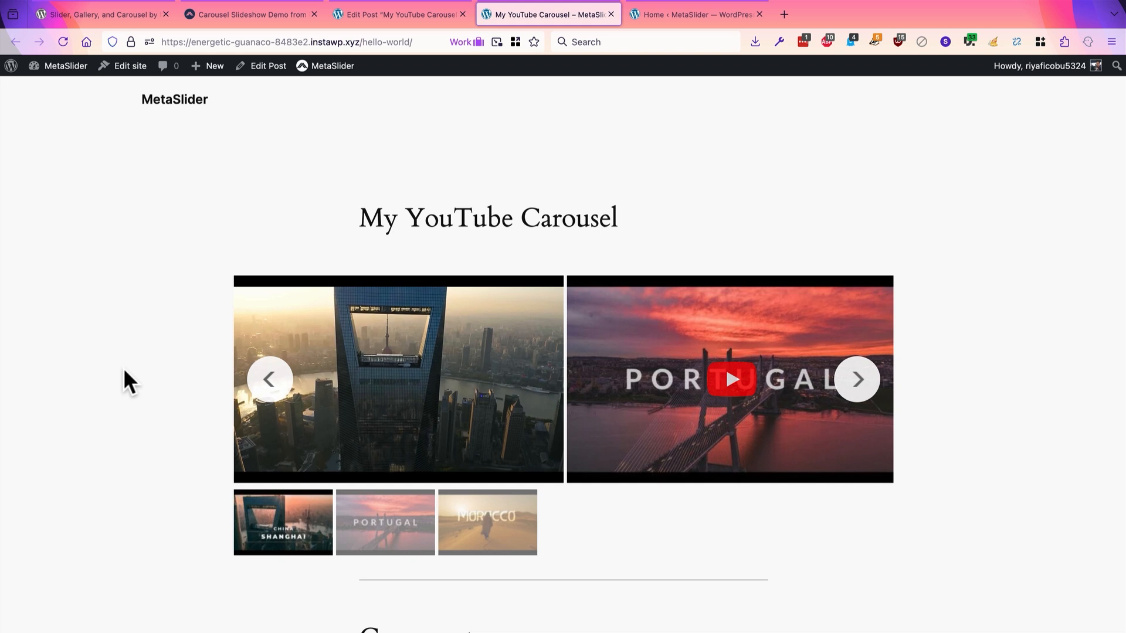
# Show the MetaSlider plugin page on WordPress.org.
pyautogui.click(96, 15)
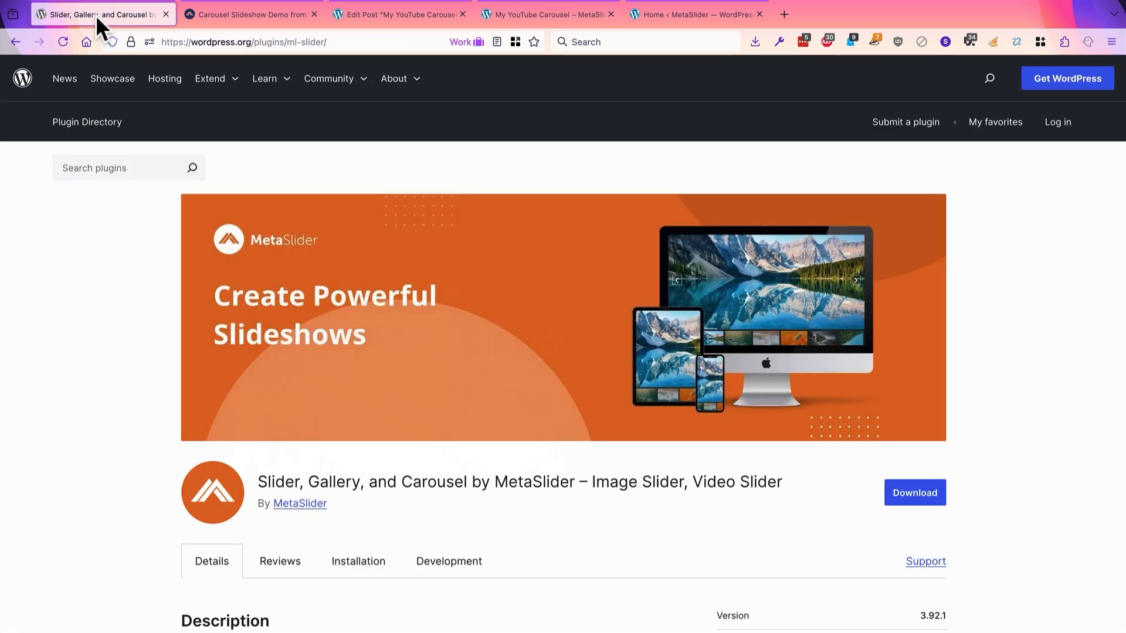